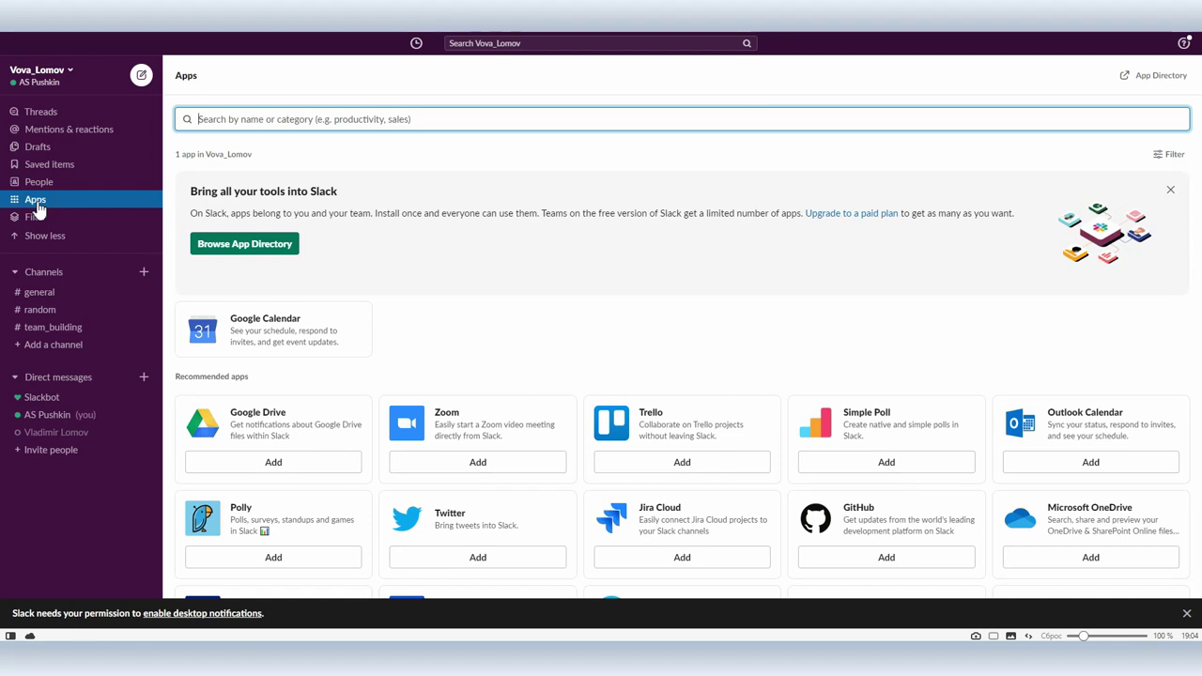
Step: Find Asana among the recommended apps and install it in the workspace for all public channels
scroll(563, 314, "down", 3)
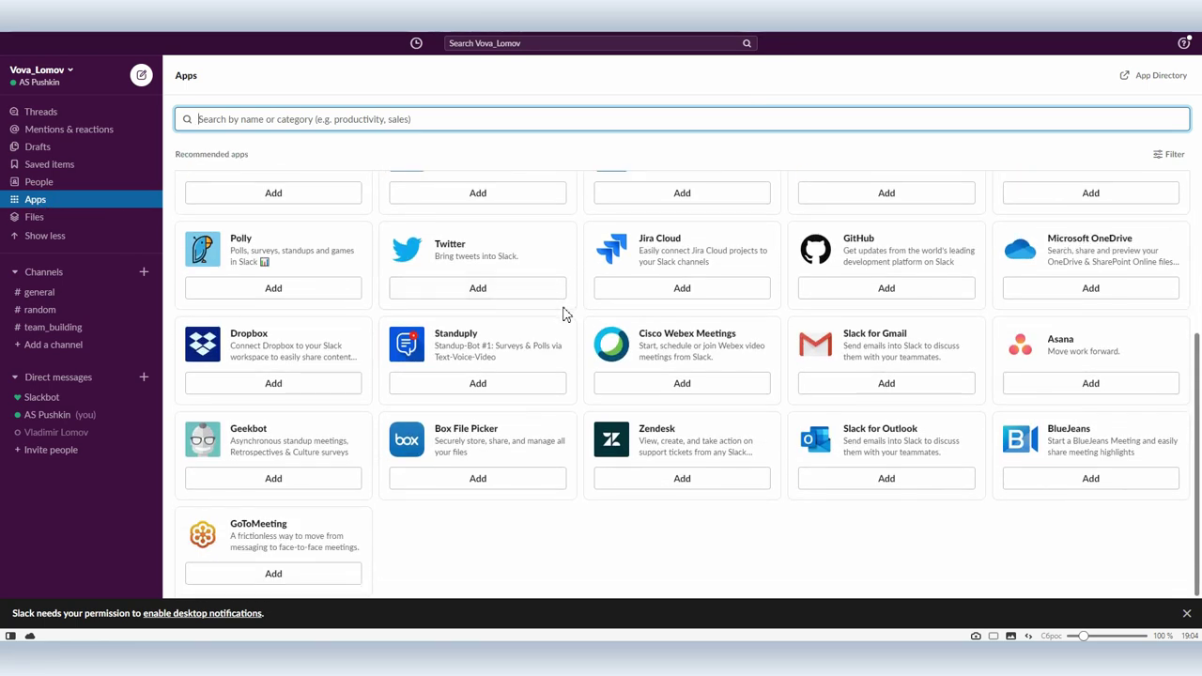
scroll(563, 314, "up", 3)
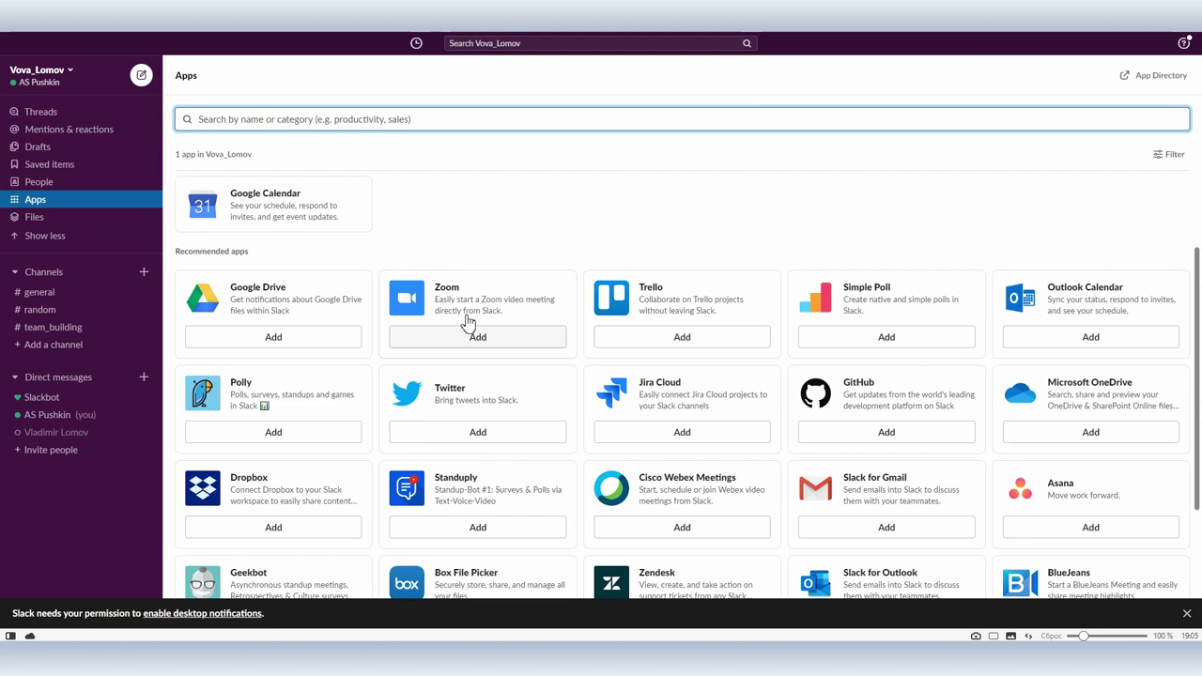
left_click(1065, 531)
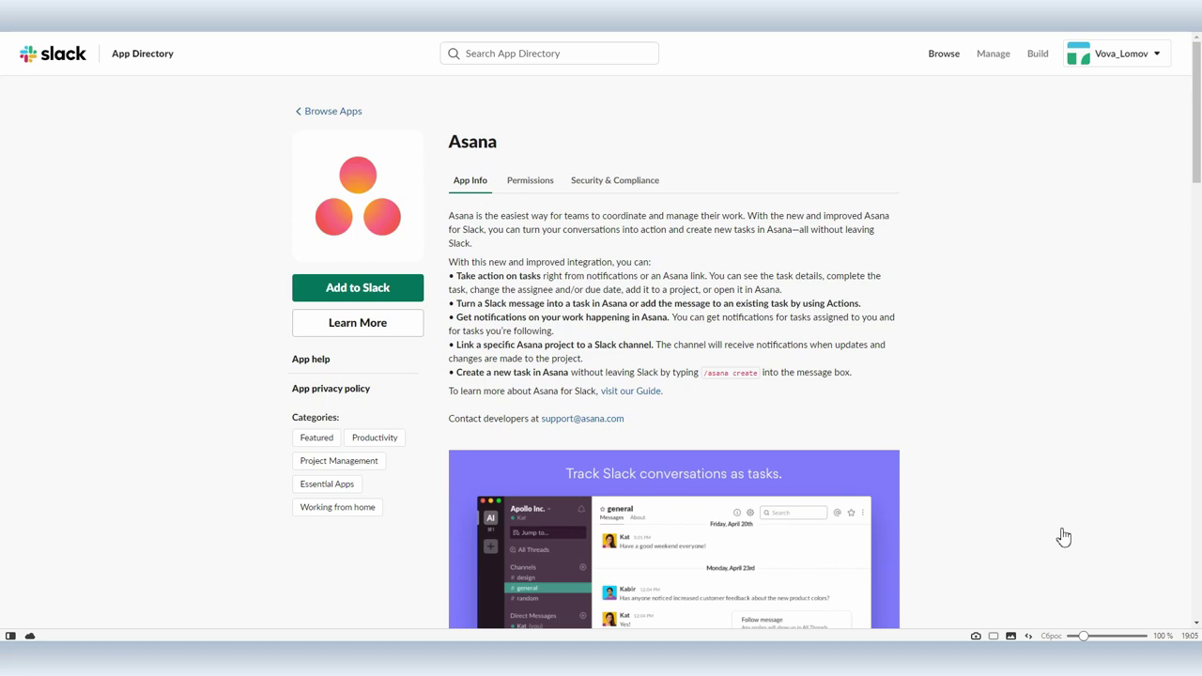
left_click(335, 291)
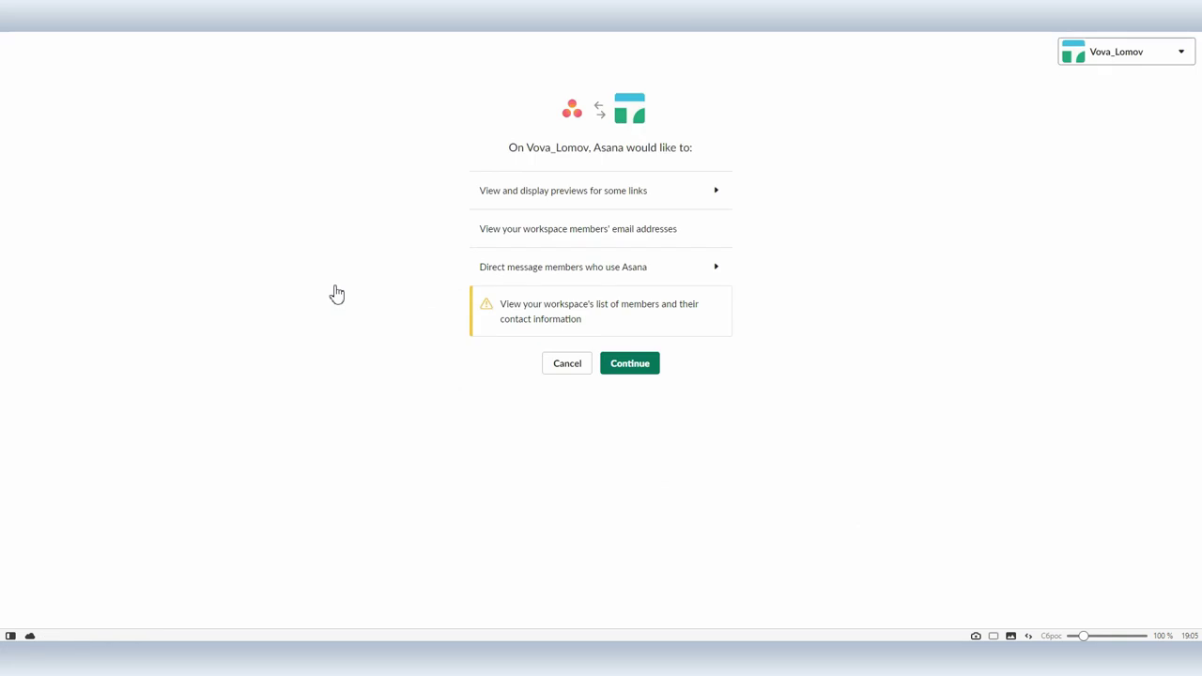
left_click(633, 366)
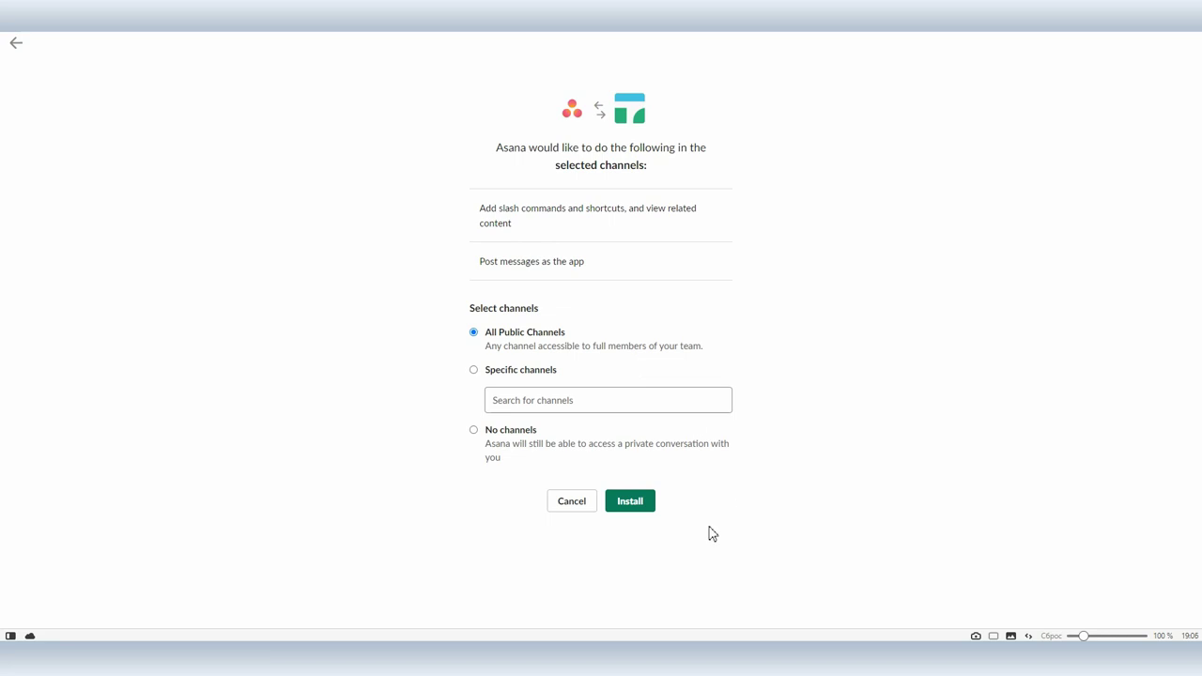
left_click(635, 508)
Step: Authorize Asana for Slack to access the Asana account and turn on task notifications
left_click(582, 409)
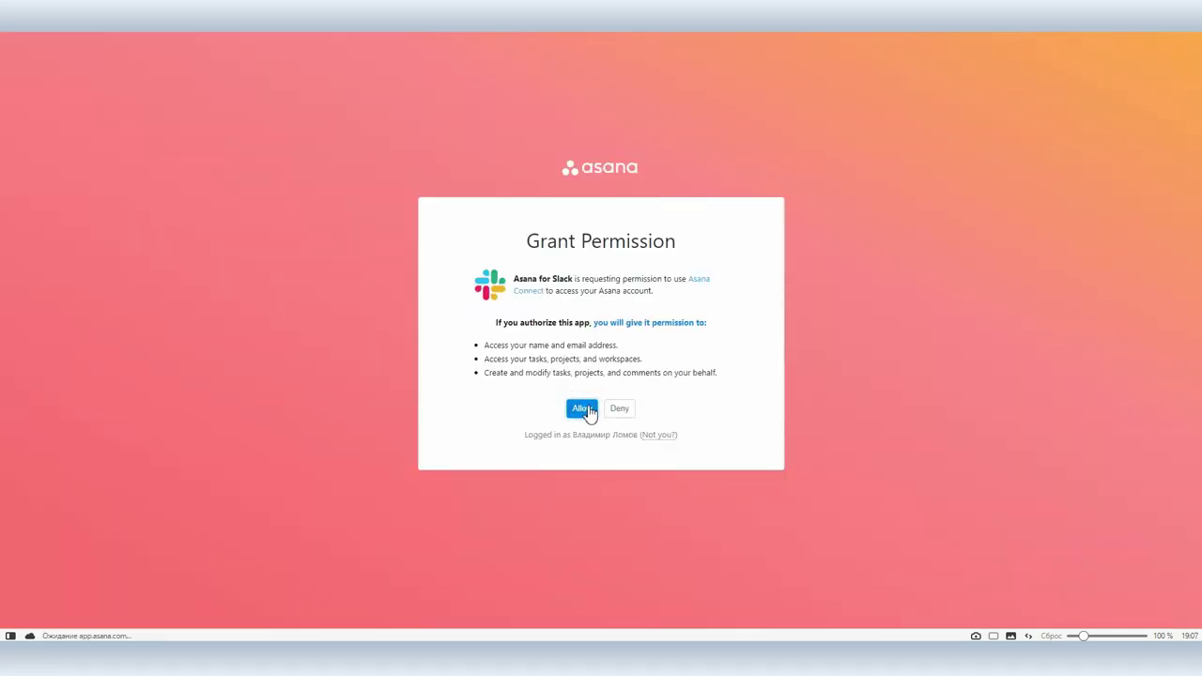
left_click(588, 410)
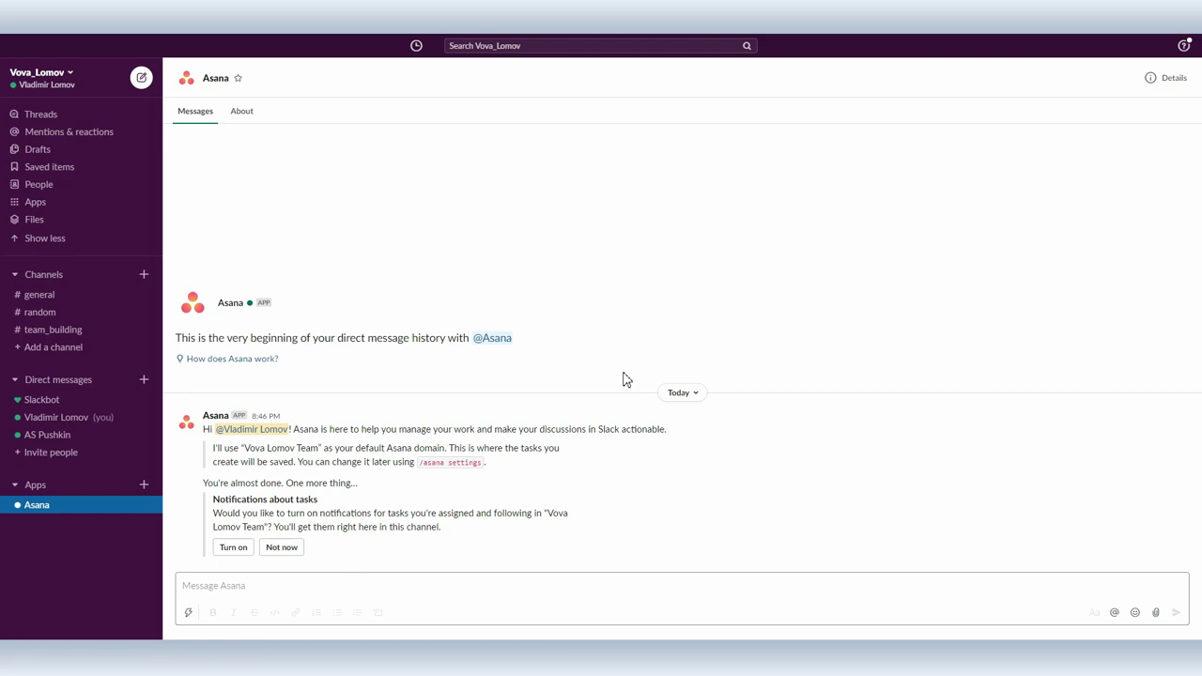
left_click(235, 548)
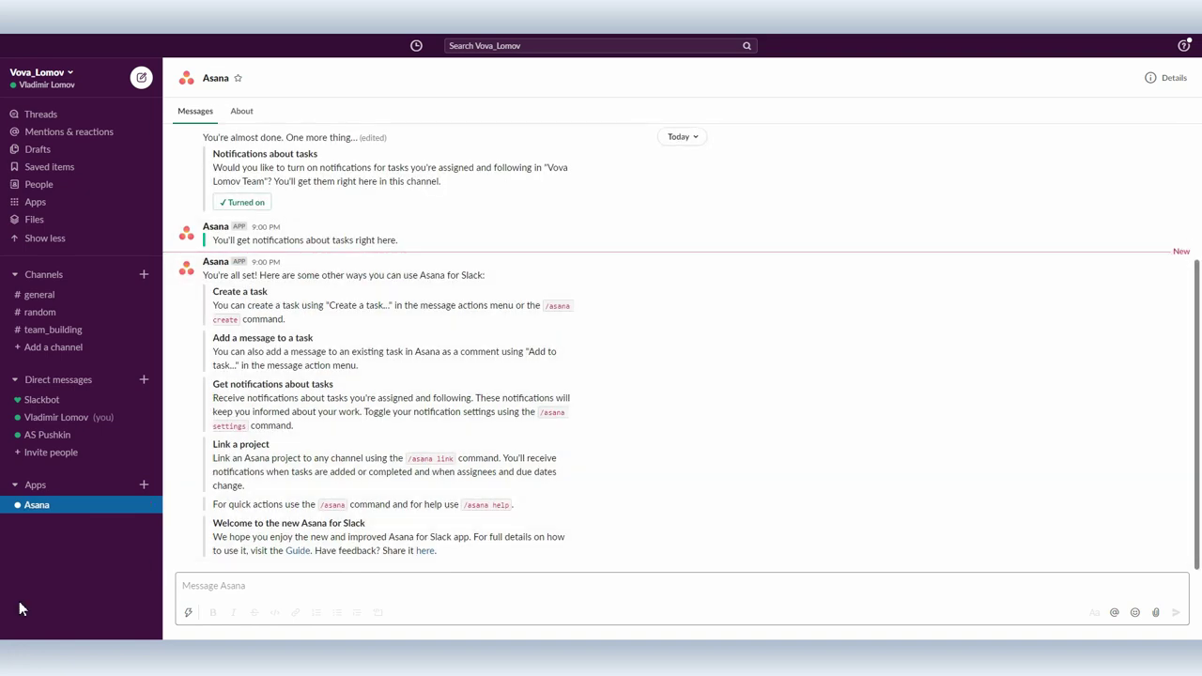
Step: Display the Asana app's settings by sending the command /asana settings in its conversation
left_click(238, 583)
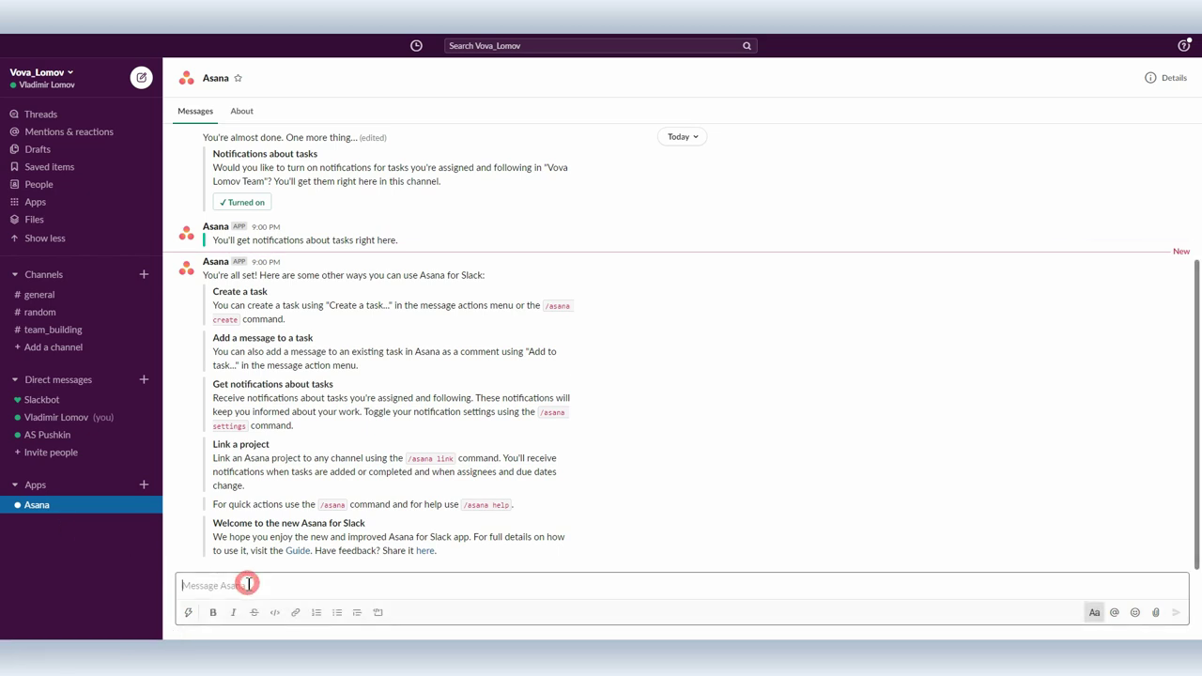
type("/")
left_click(273, 380)
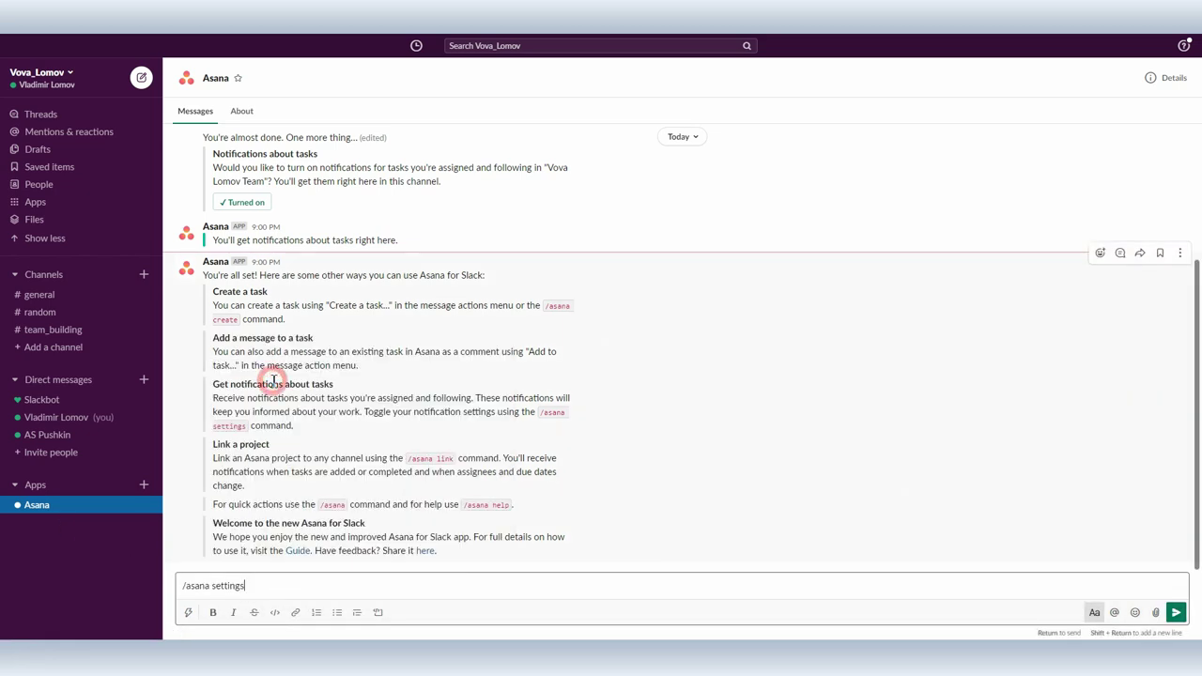
key("Return")
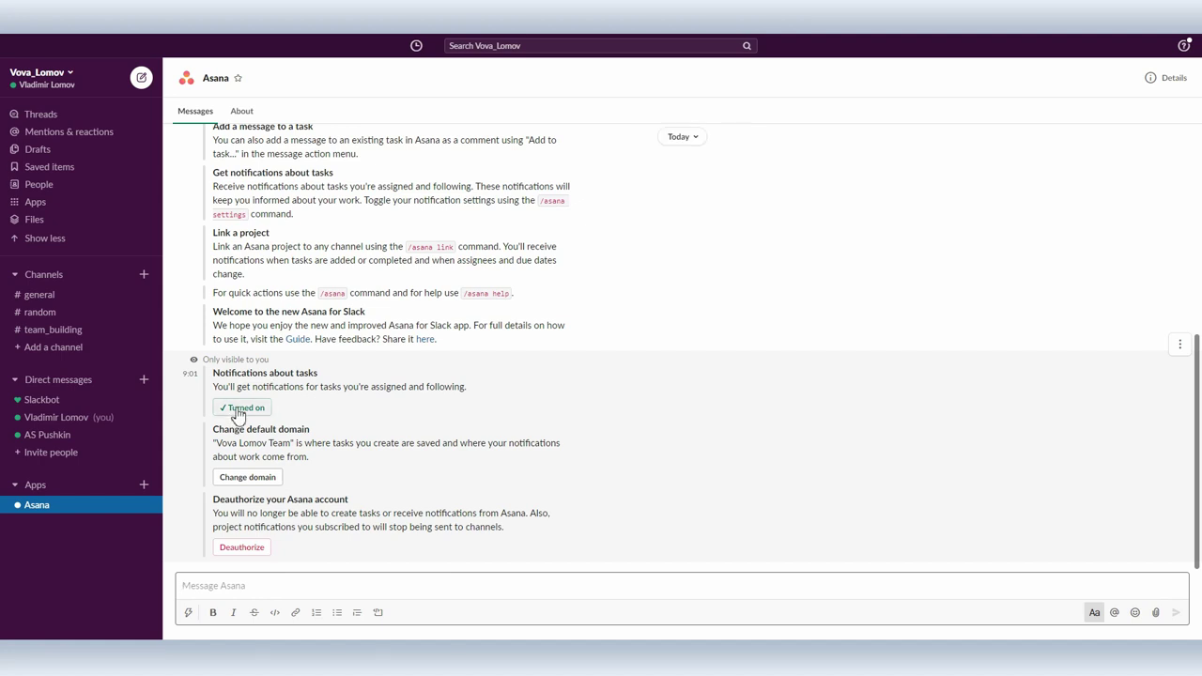
Step: View the domains offered for the default Asana domain and cancel the change
left_click(253, 478)
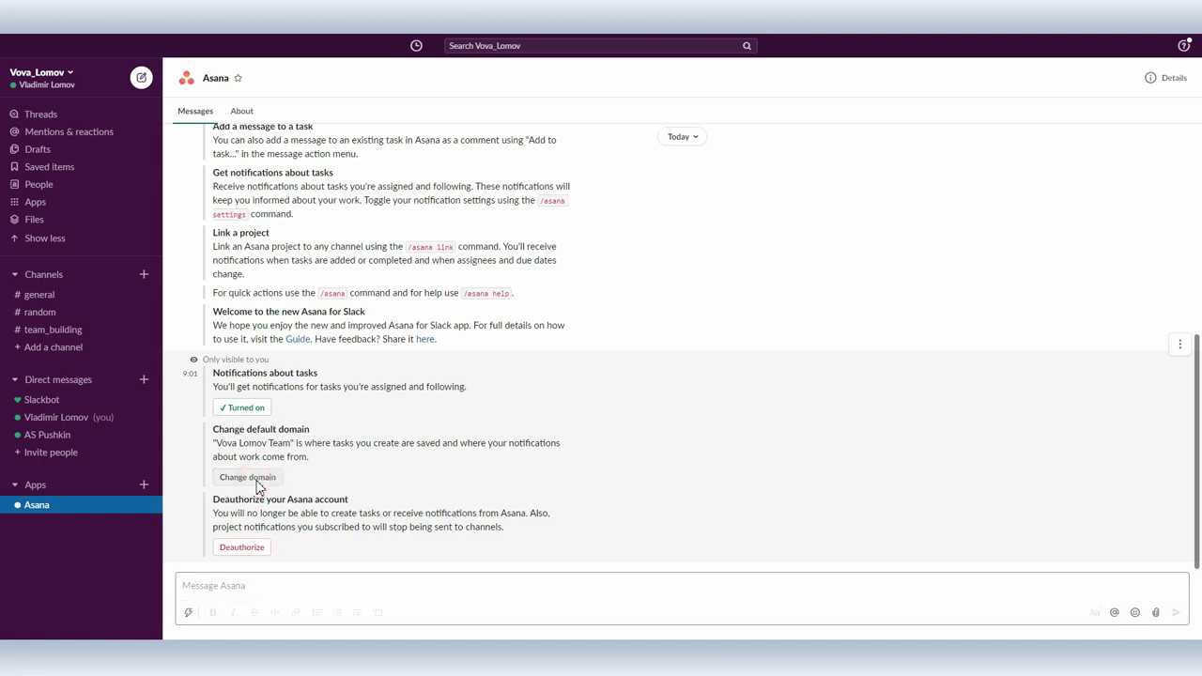
left_click(257, 480)
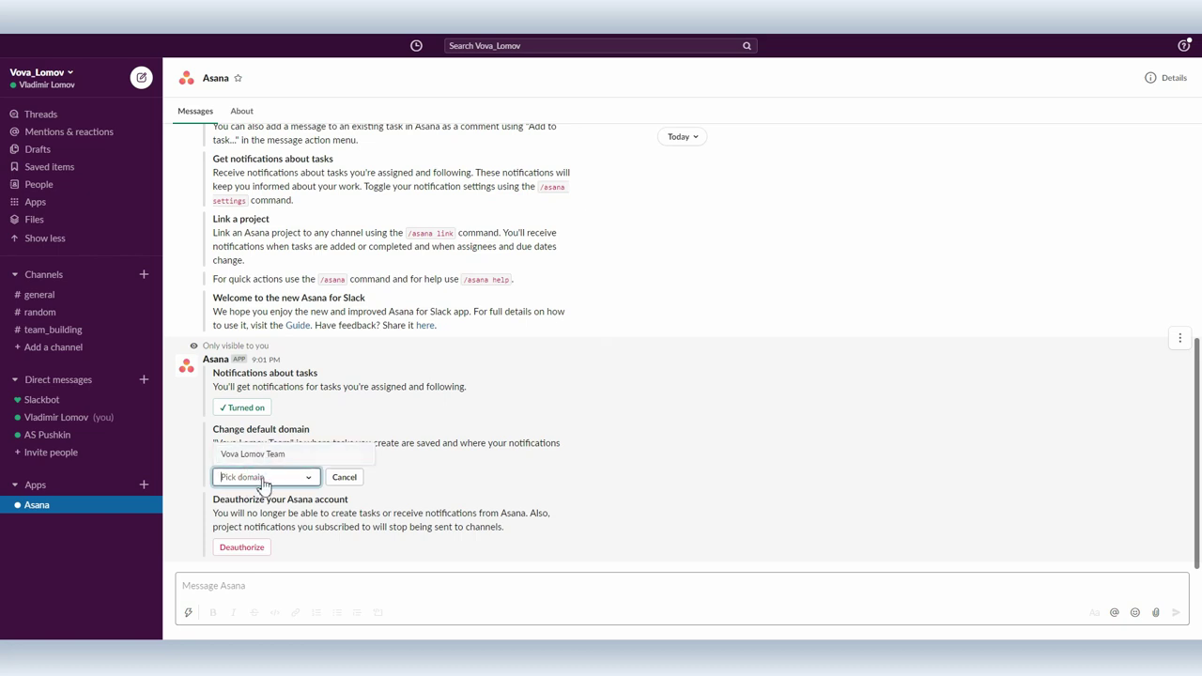
left_click(451, 482)
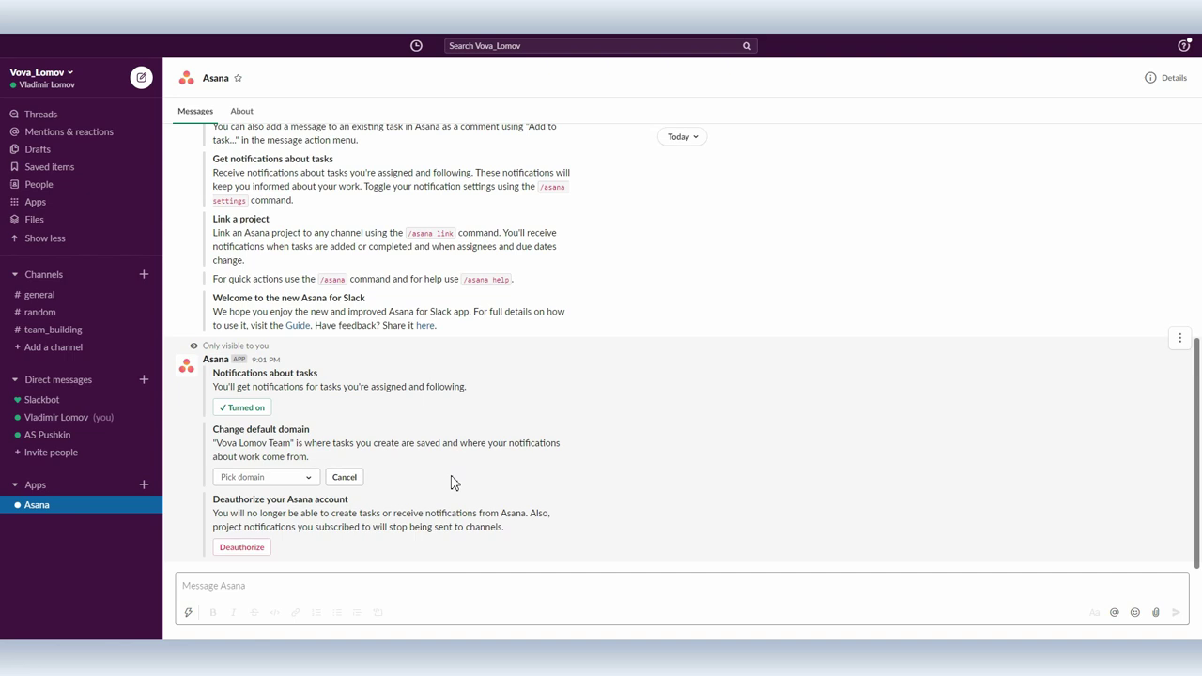
left_click(344, 477)
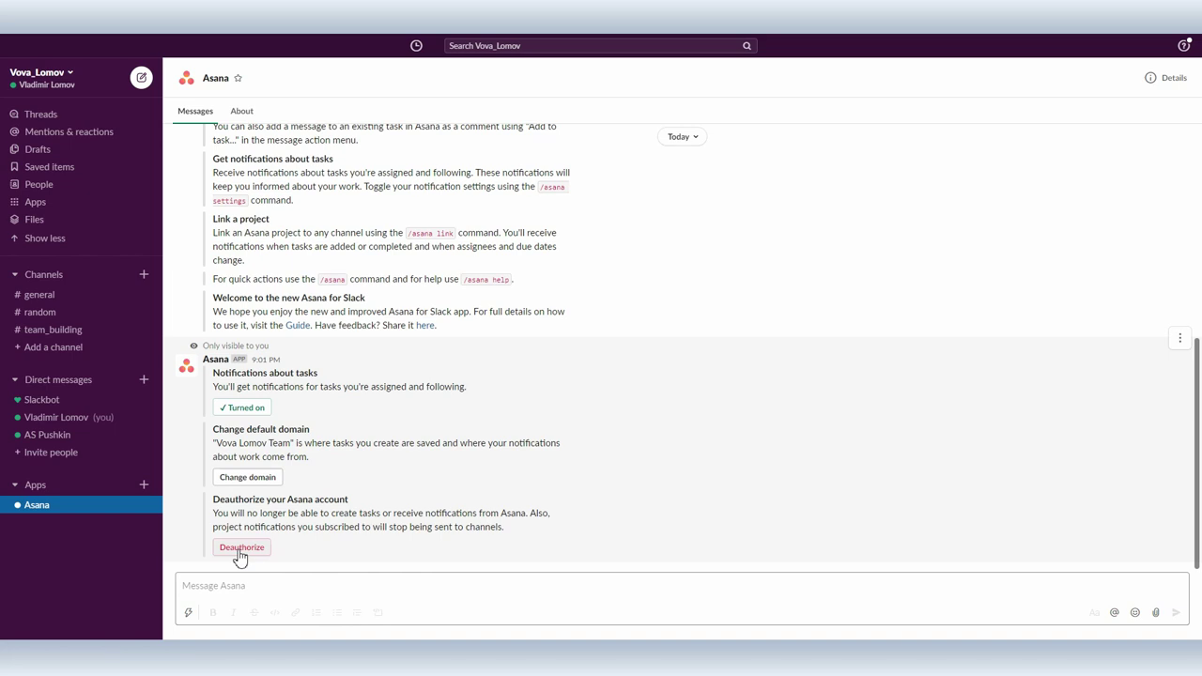
Step: Start a new Asana task from the latest message in #general and clear its prefilled description
scroll(506, 345, "up", 3)
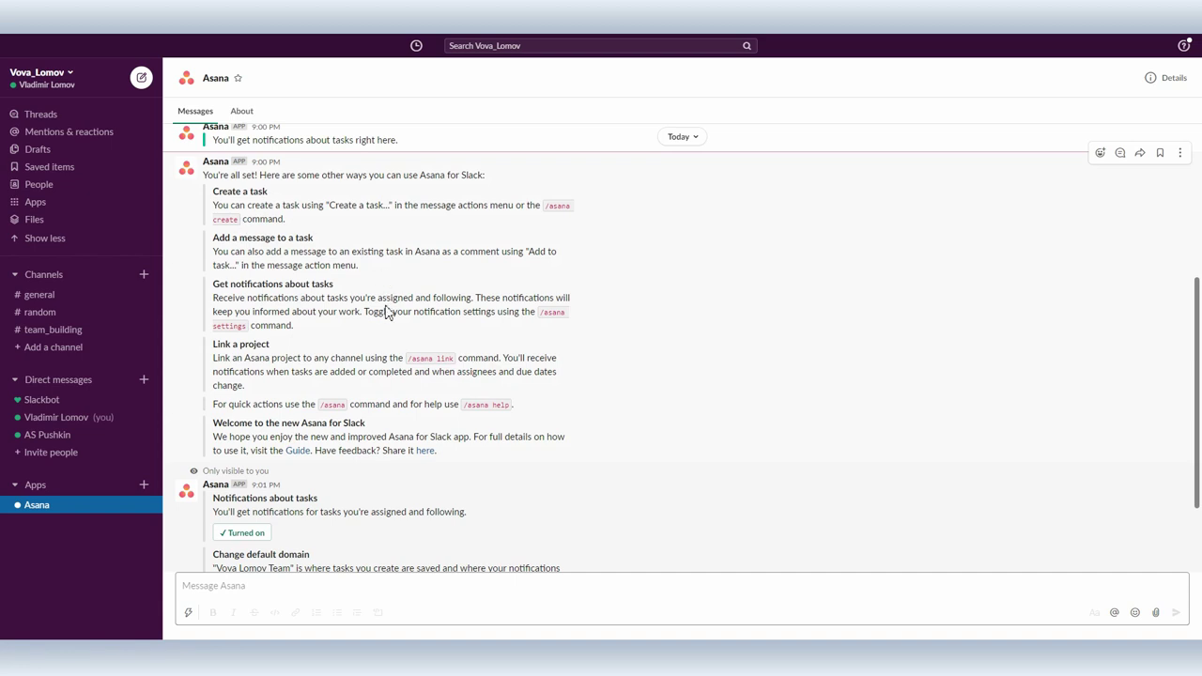
left_click(64, 297)
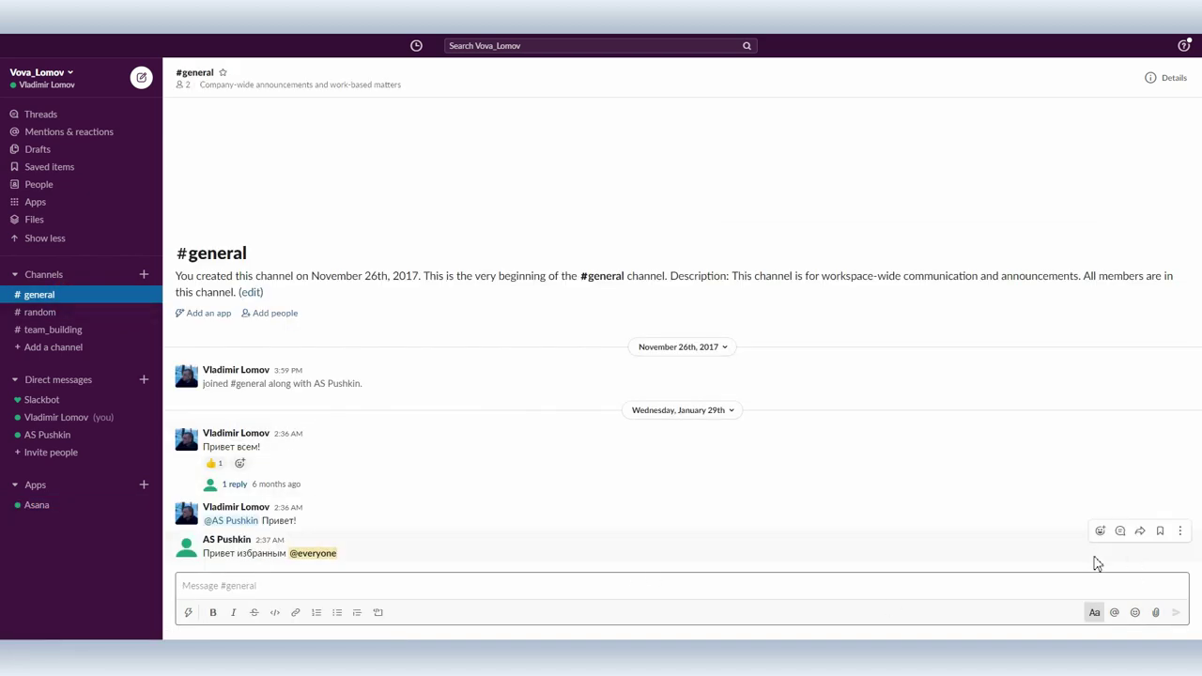
left_click(1181, 532)
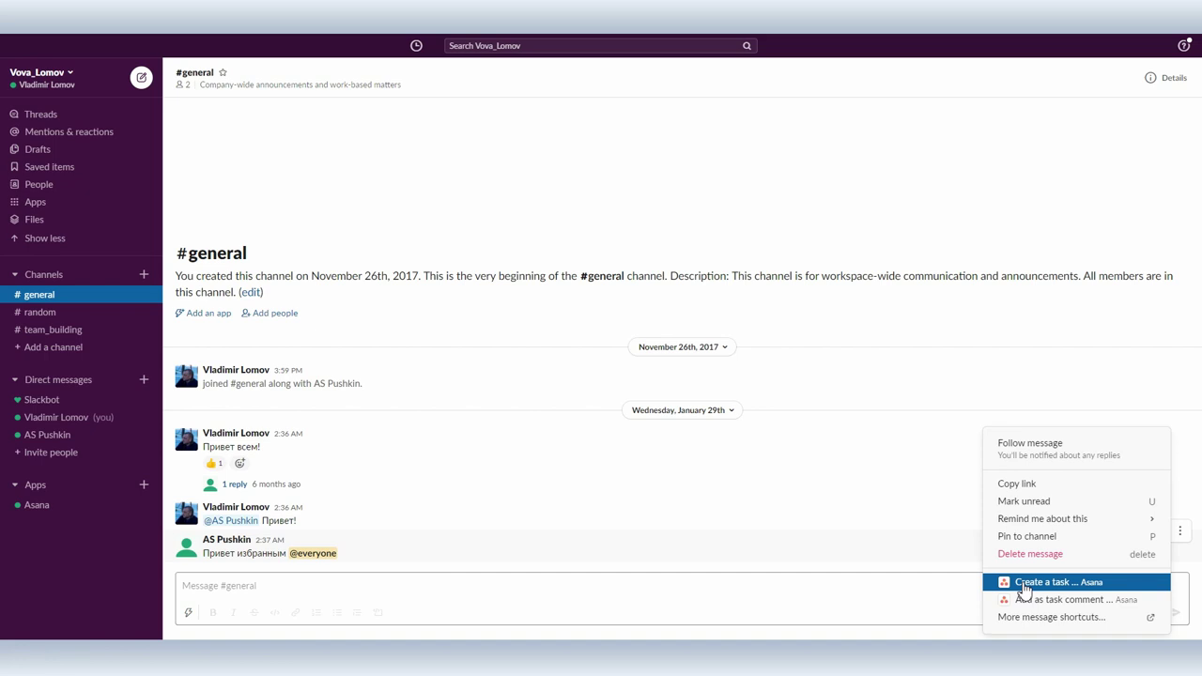
left_click(1023, 584)
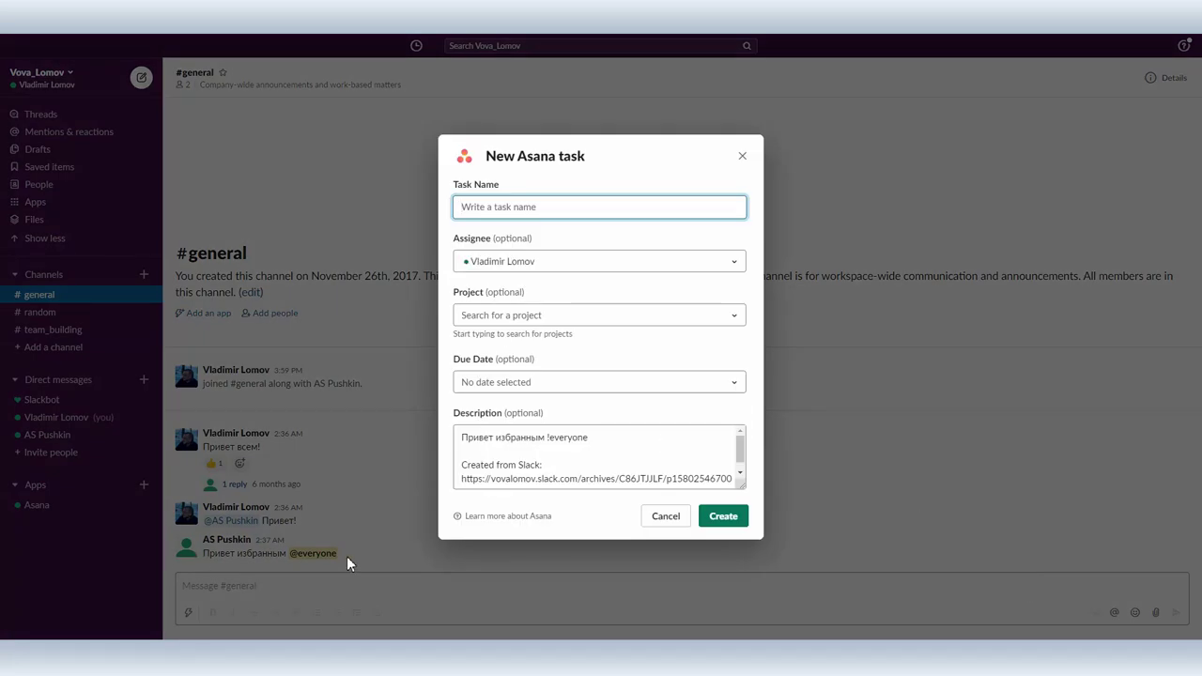
left_click_drag(460, 435, 770, 504)
key("BackSpace")
Step: Name the task "Сделать скринкаст" and assign it to the other workspace member
left_click(499, 205)
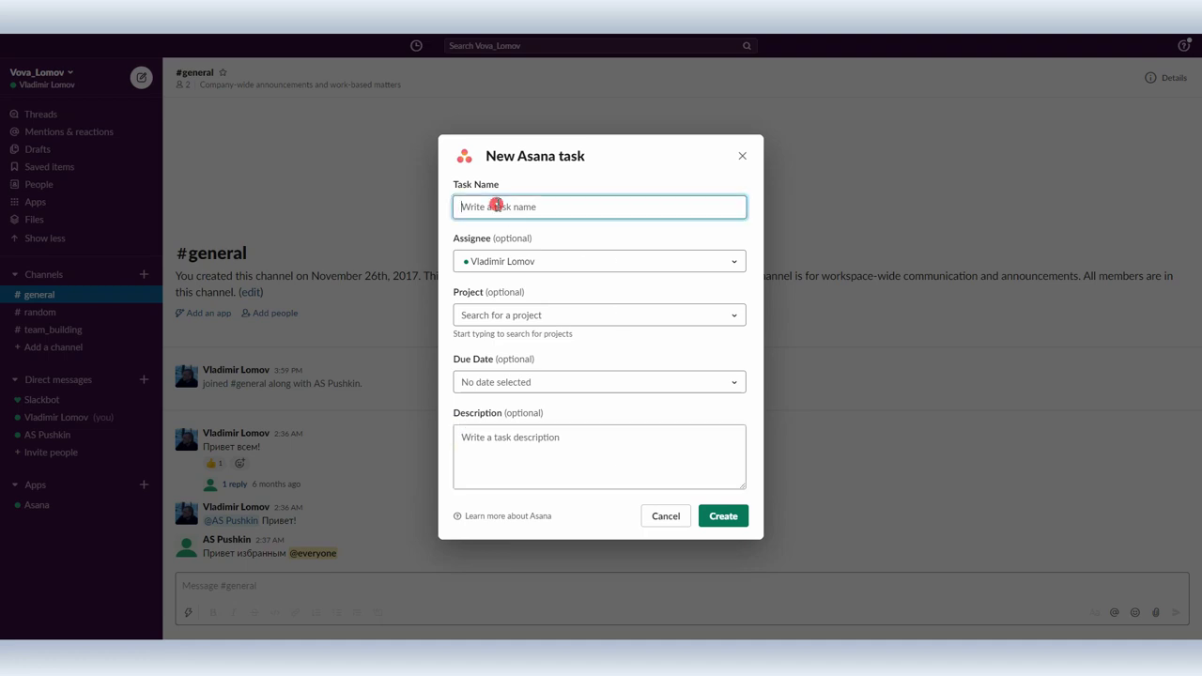
type("Сделать скринкаст")
left_click(577, 259)
left_click(542, 311)
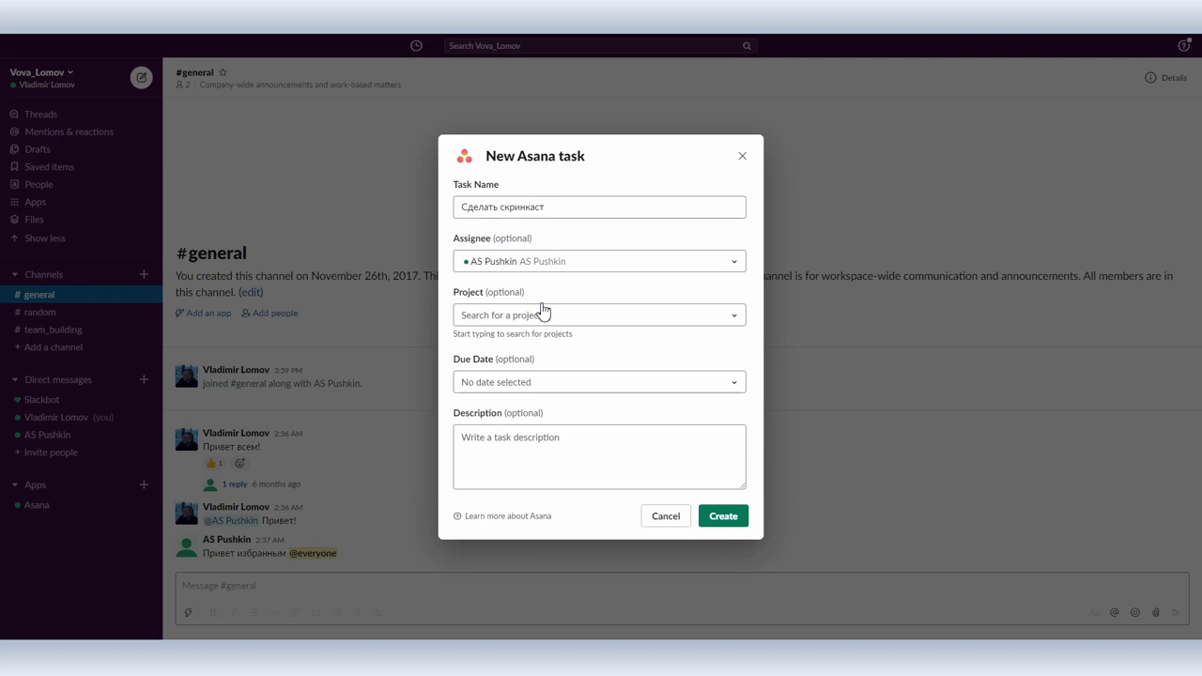
Step: Put the task in the project "Задания по работе" and set its due date to Wed, Aug 12, 2020
left_click(549, 312)
type("зада")
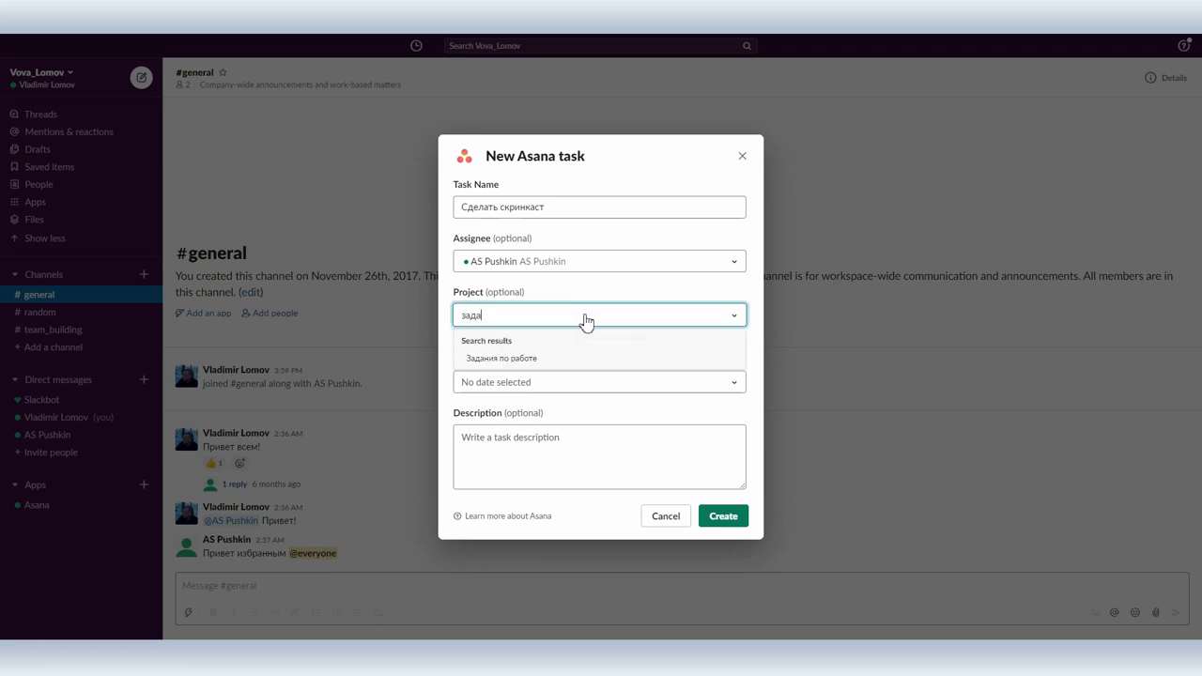
left_click(539, 361)
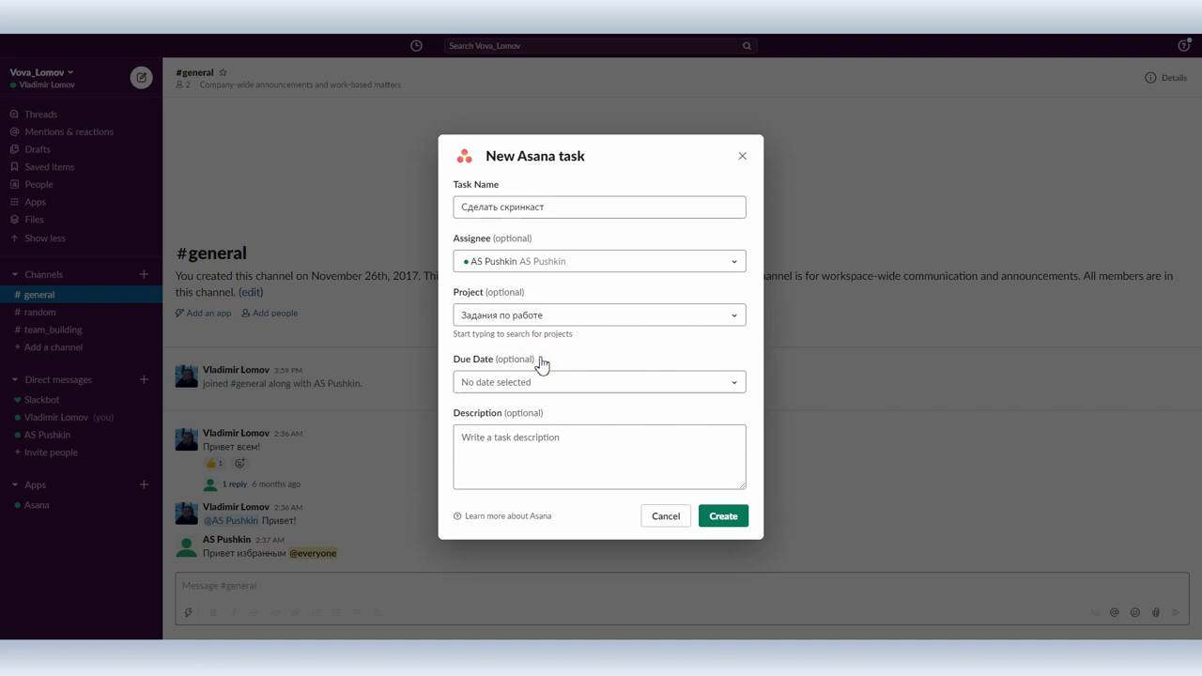
left_click(539, 381)
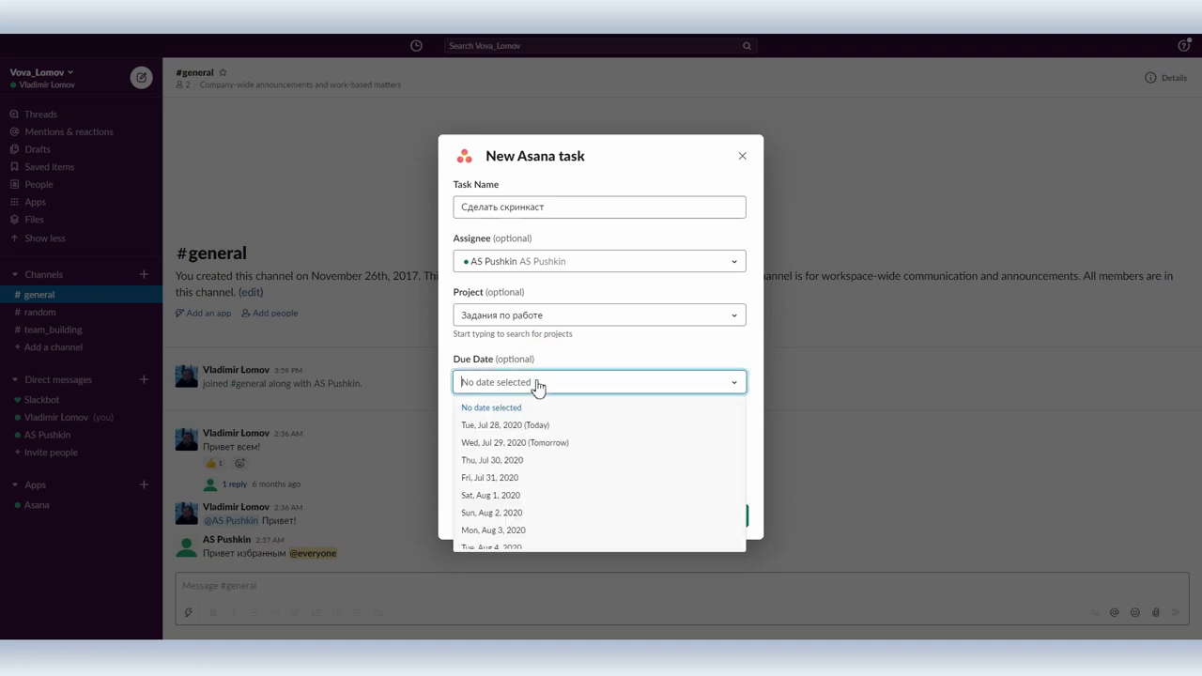
type("12")
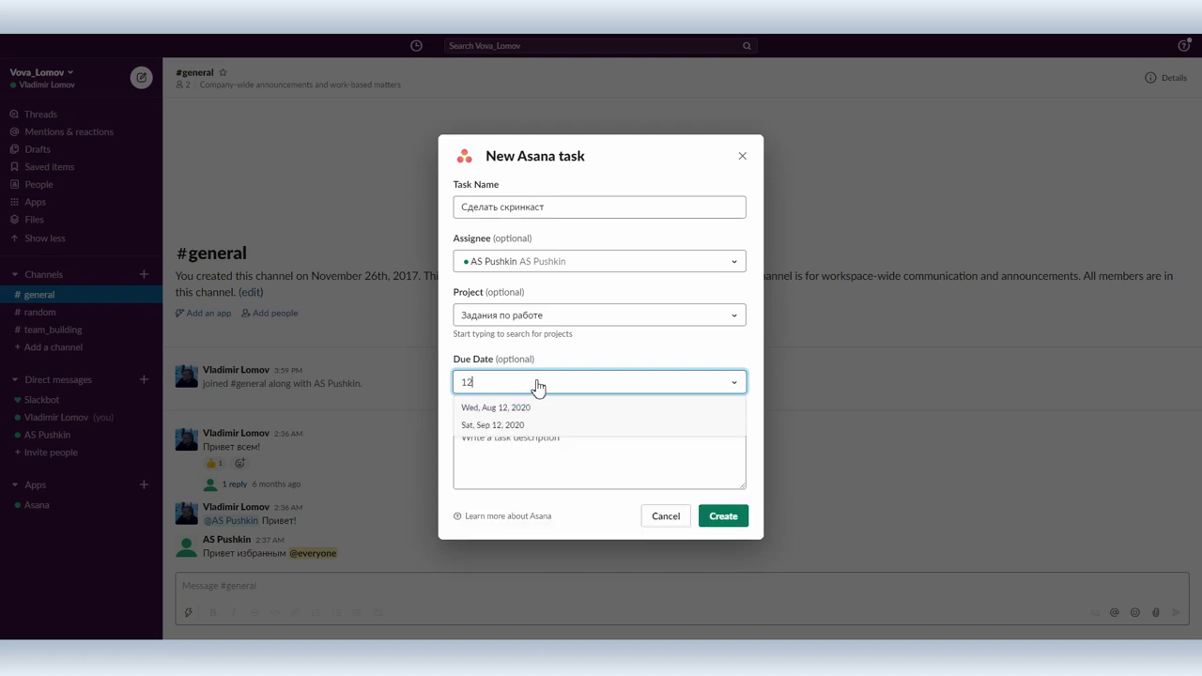
key("Return")
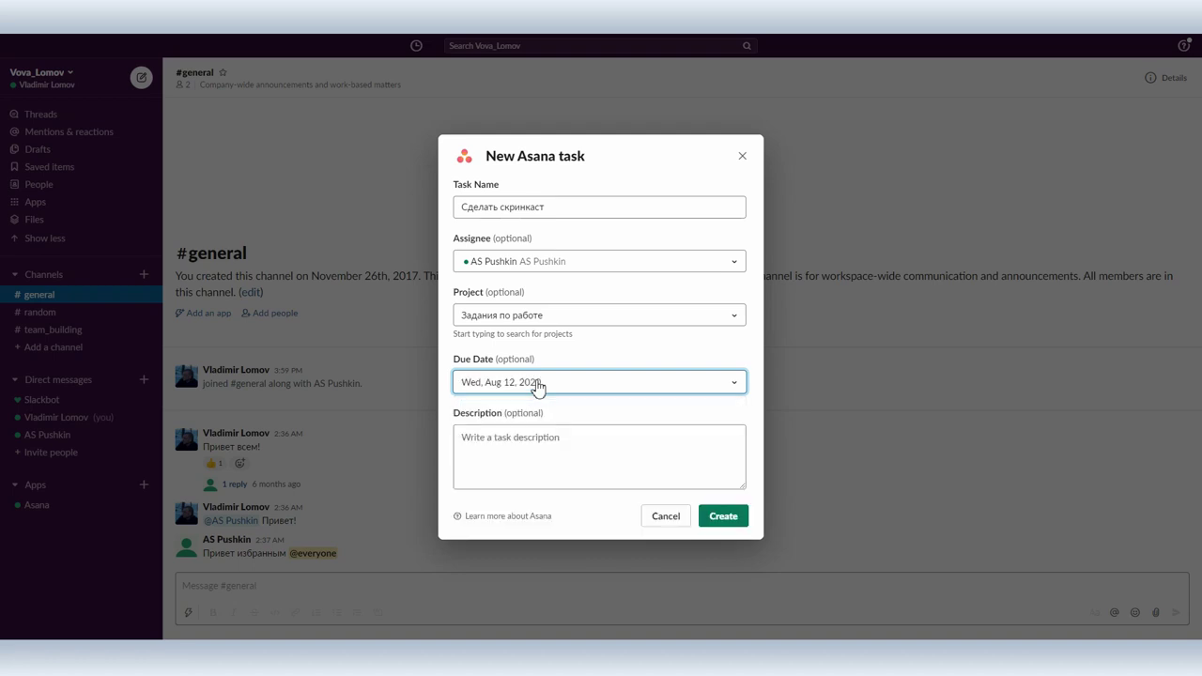
Step: Enter the description "Сделать сногсшибательный скринкаст" and create the task
left_click(524, 435)
type("Сделать сногсшибательный скринкаст")
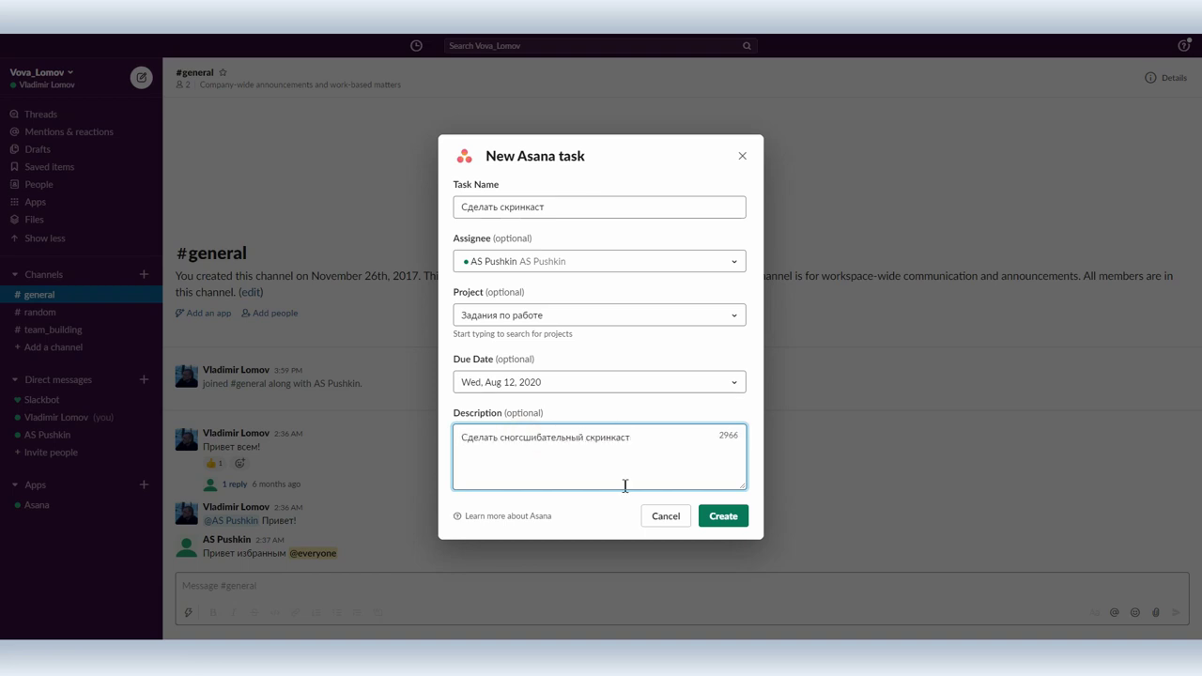
left_click(723, 516)
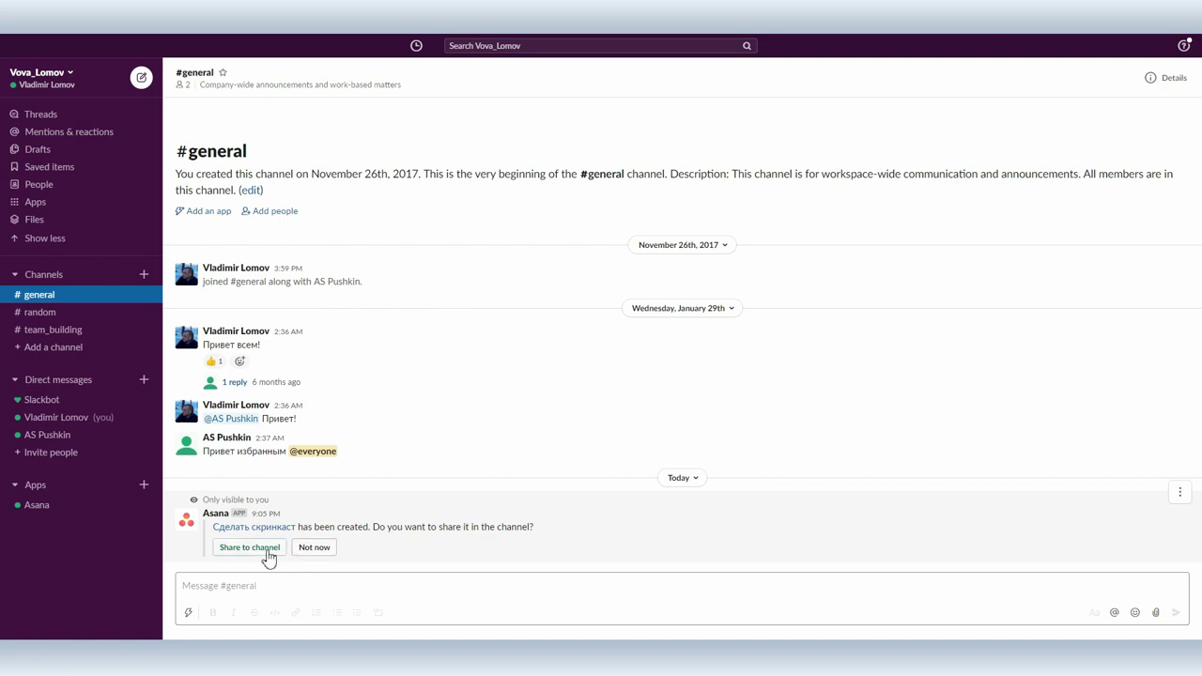
Step: Share the new task to the #general channel and open it in Asana
left_click(261, 552)
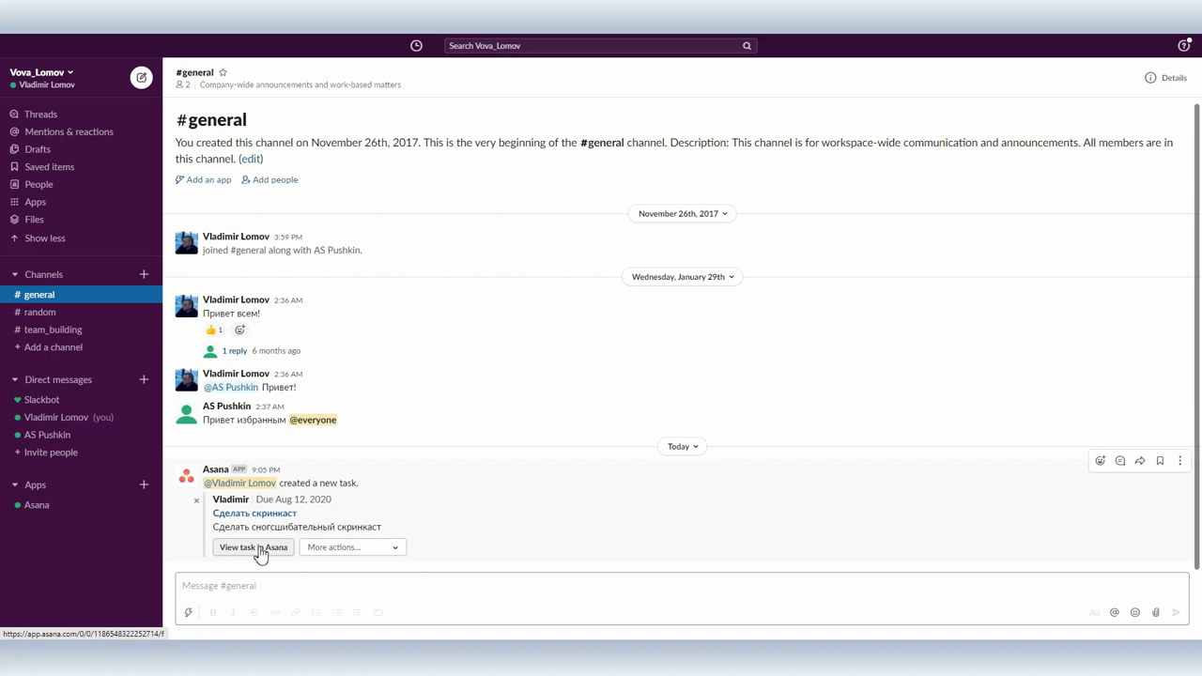
left_click(261, 548)
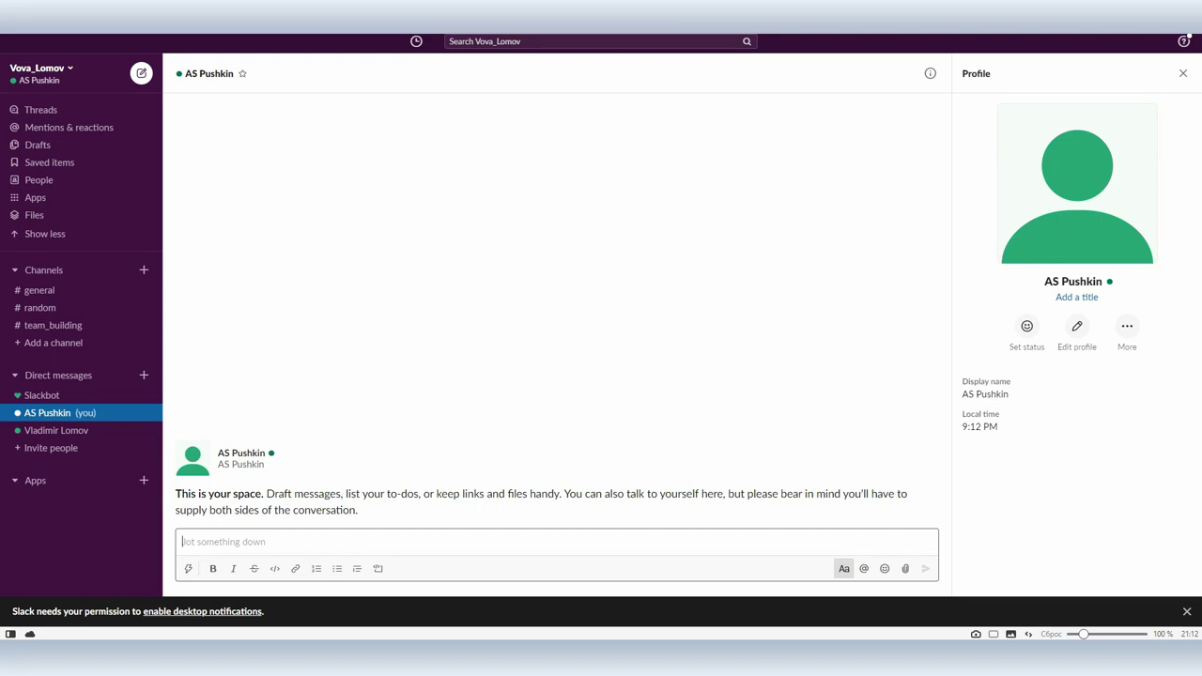
Step: Run the "/asana create" slash command in the #general channel
left_click(38, 293)
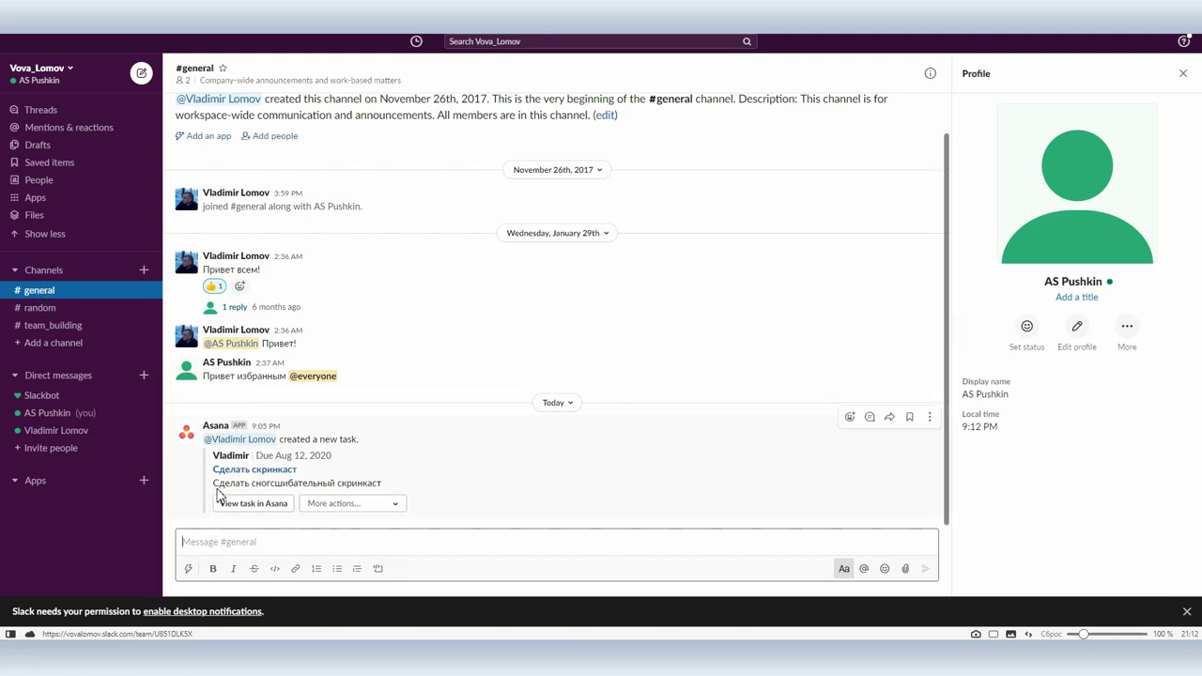
left_click(296, 544)
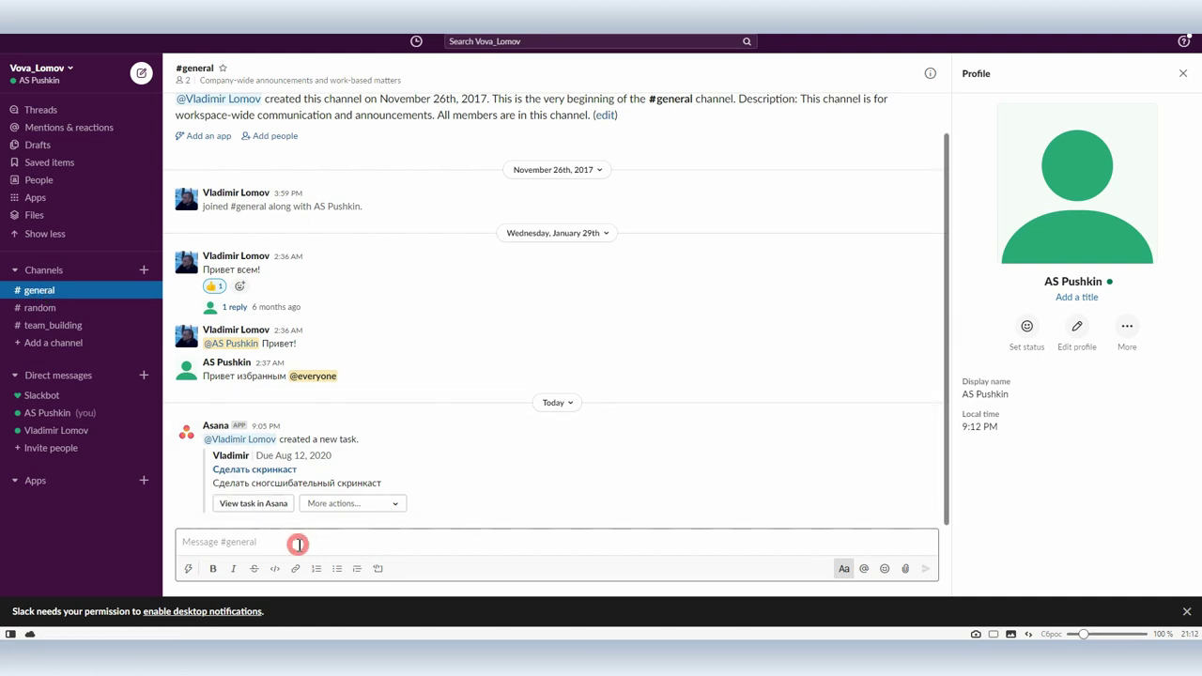
type("/")
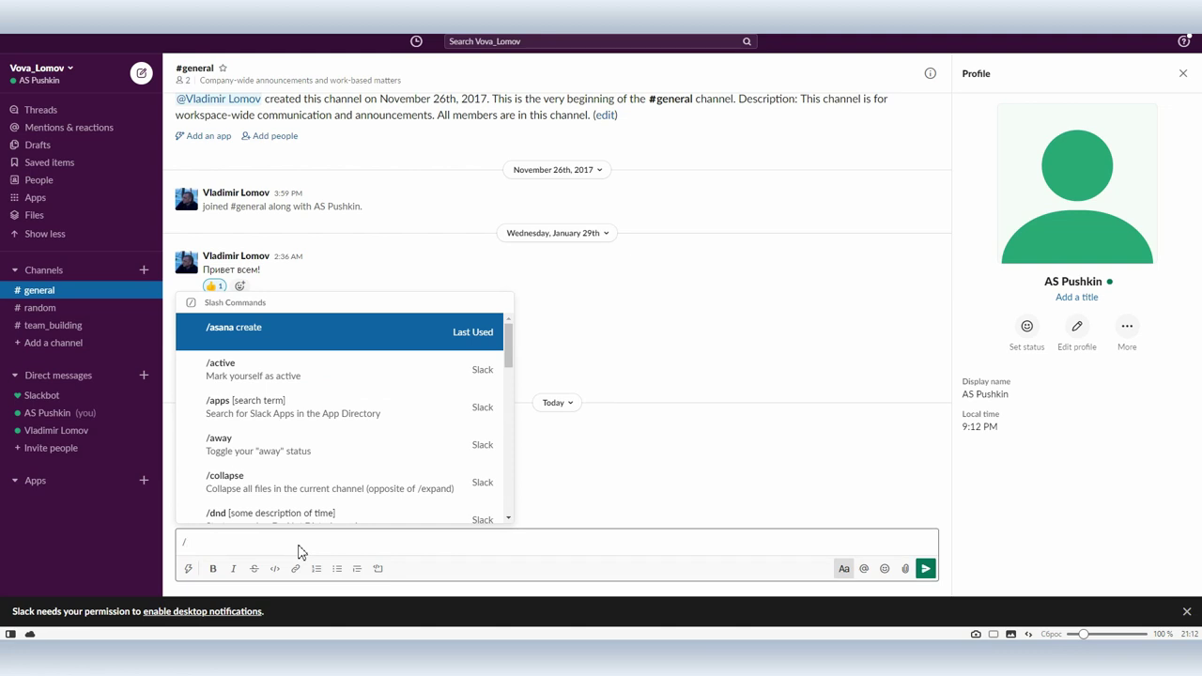
type("asa")
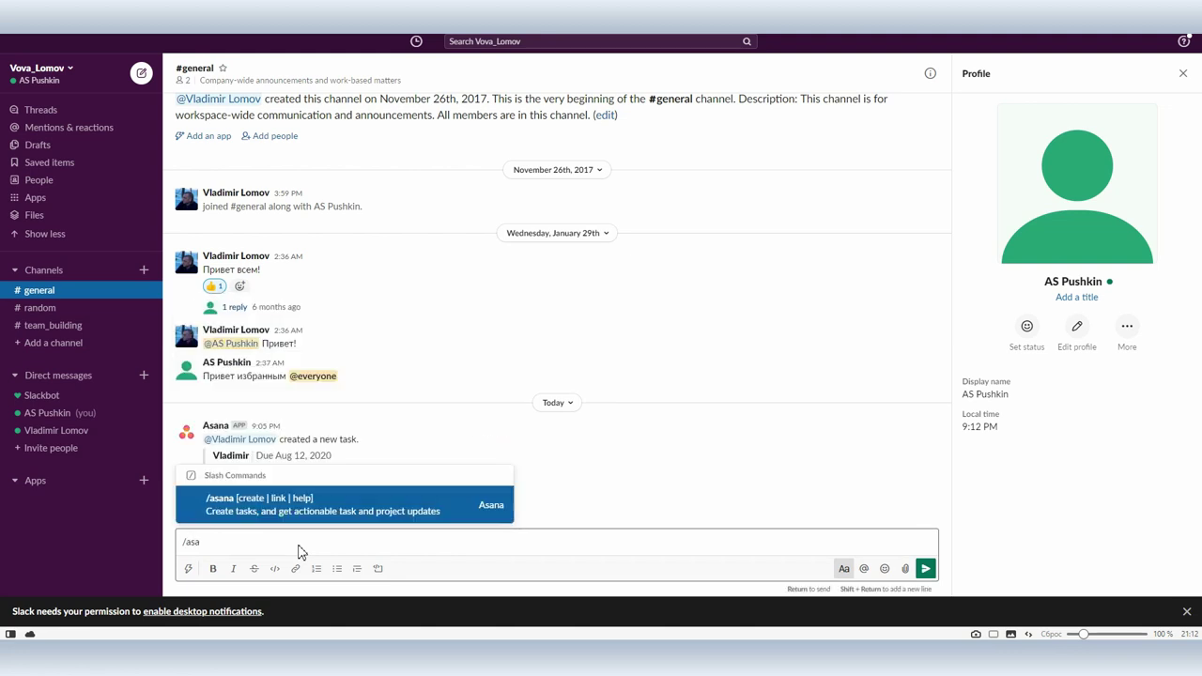
type("na create")
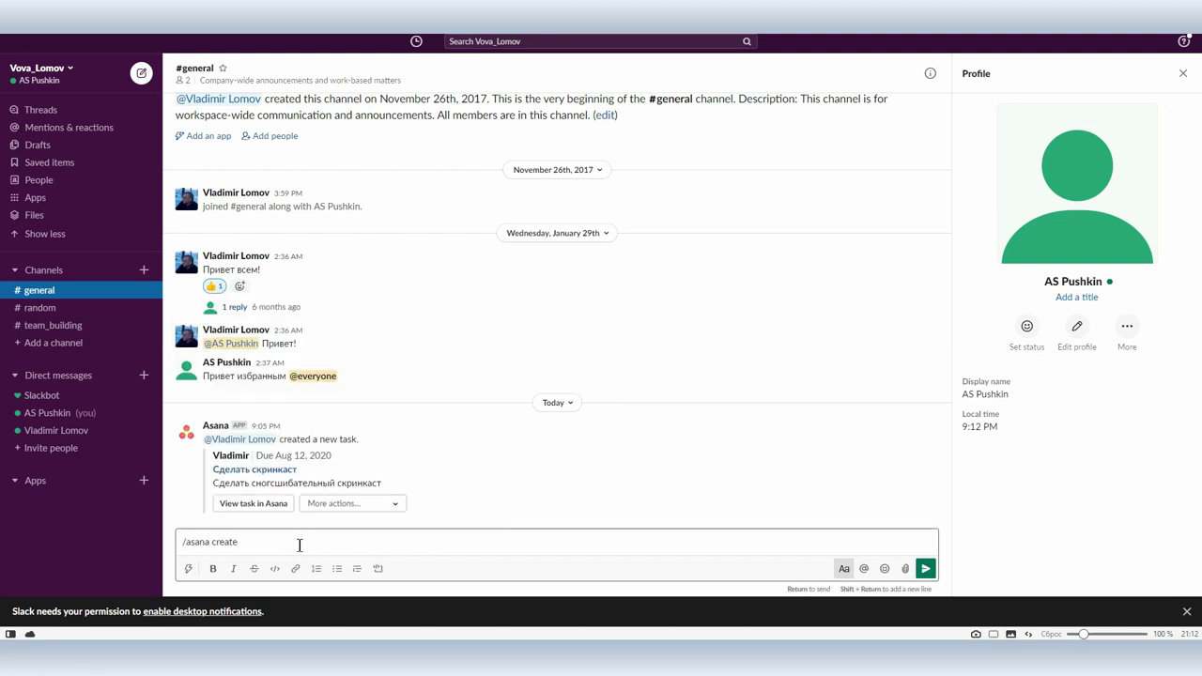
key("Return")
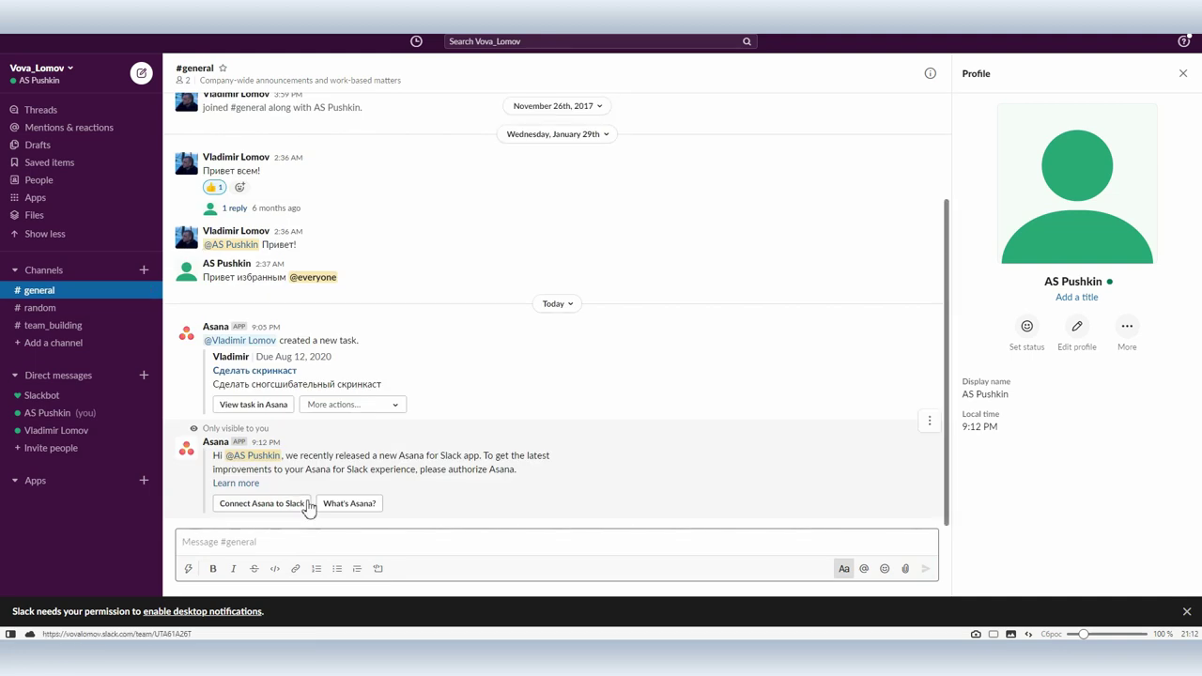
Step: Authorize Asana for Slack, keeping "Теплица социальных технологий" as the default domain with task notifications turned on
left_click(235, 502)
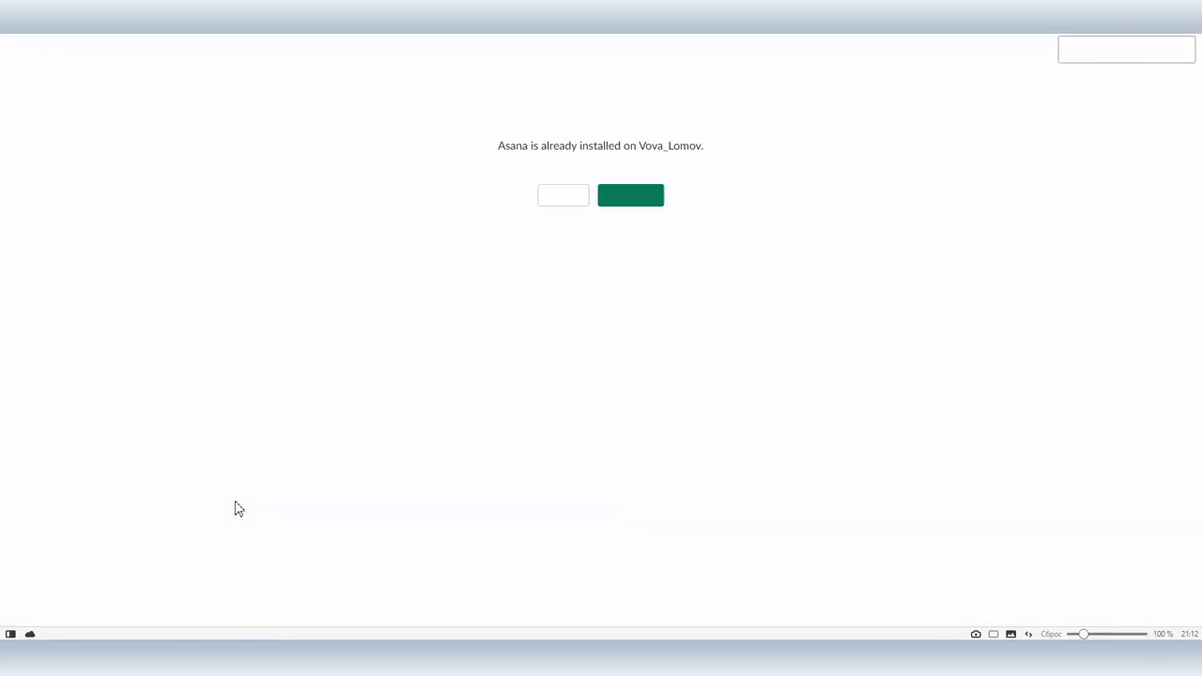
left_click(633, 198)
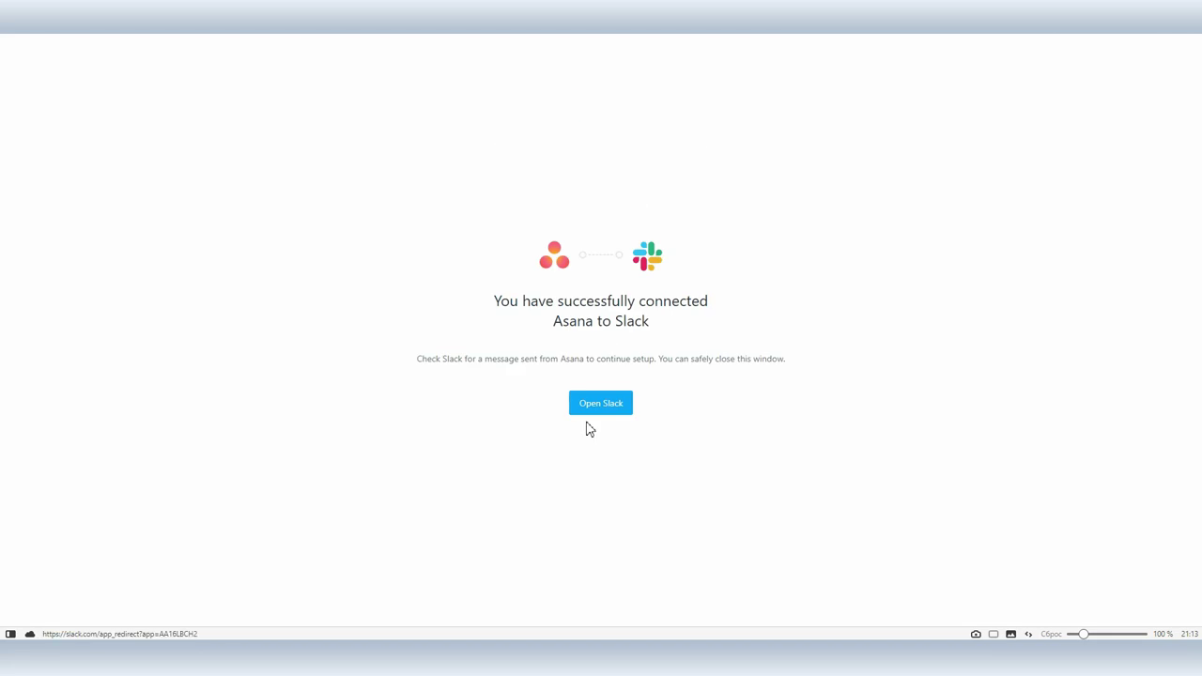
left_click(597, 403)
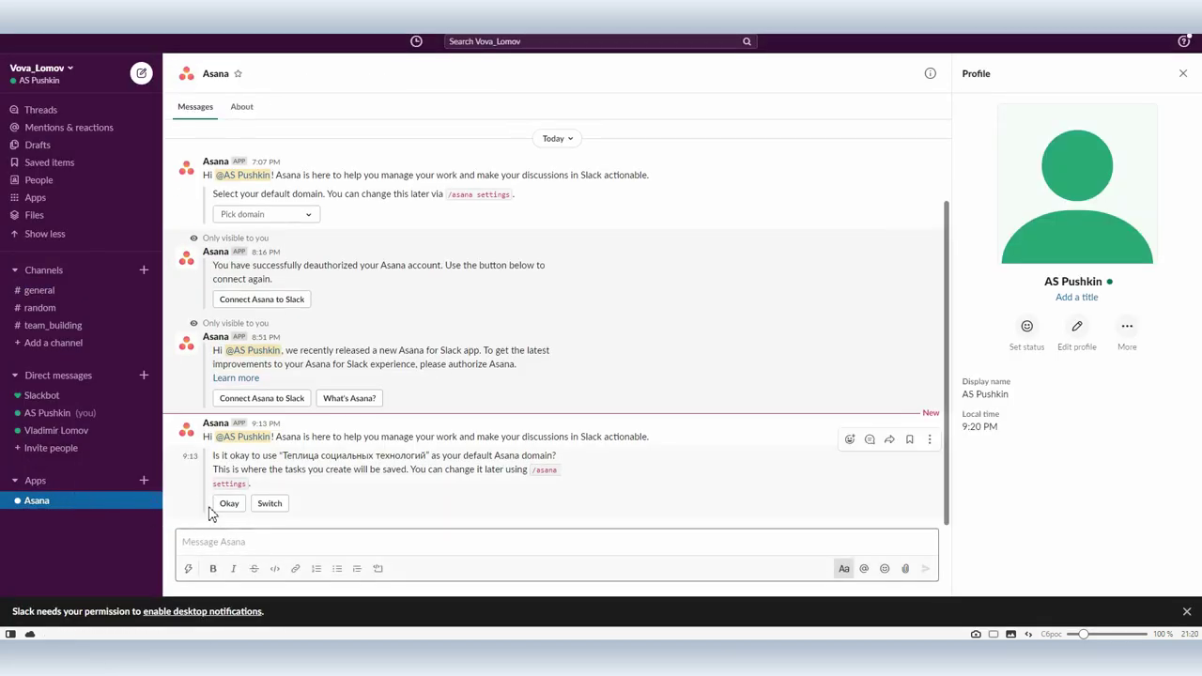
left_click(229, 503)
left_click(232, 504)
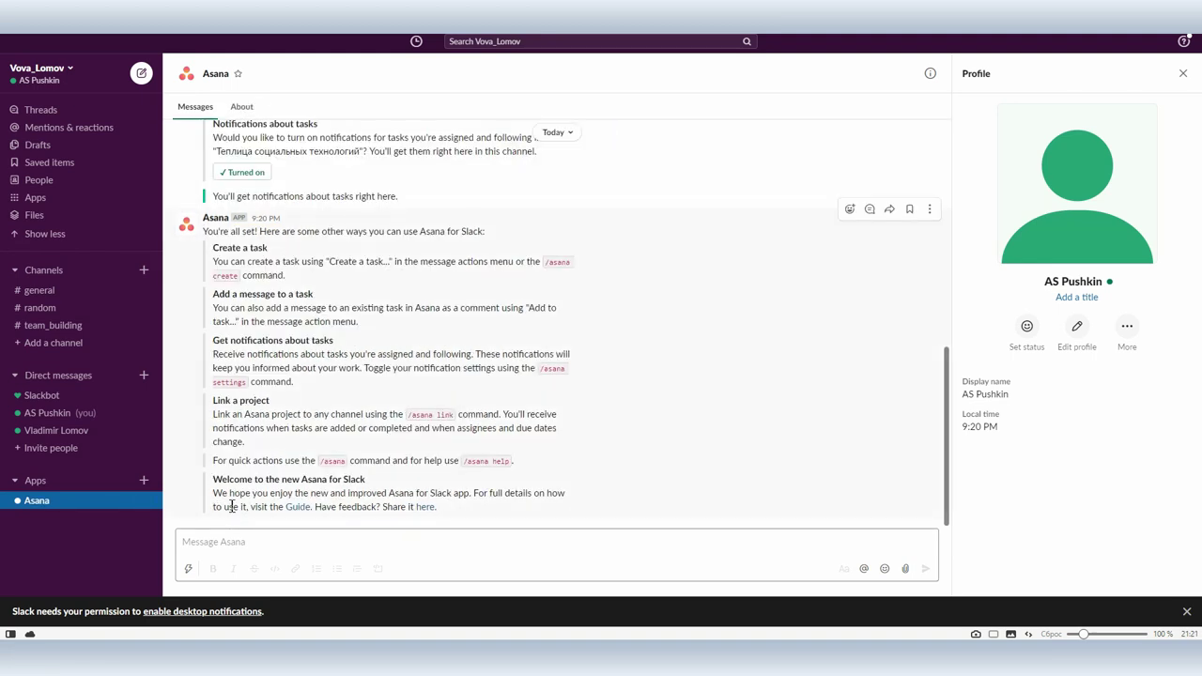
Step: Create a public channel named "задачи_видео"
left_click(40, 292)
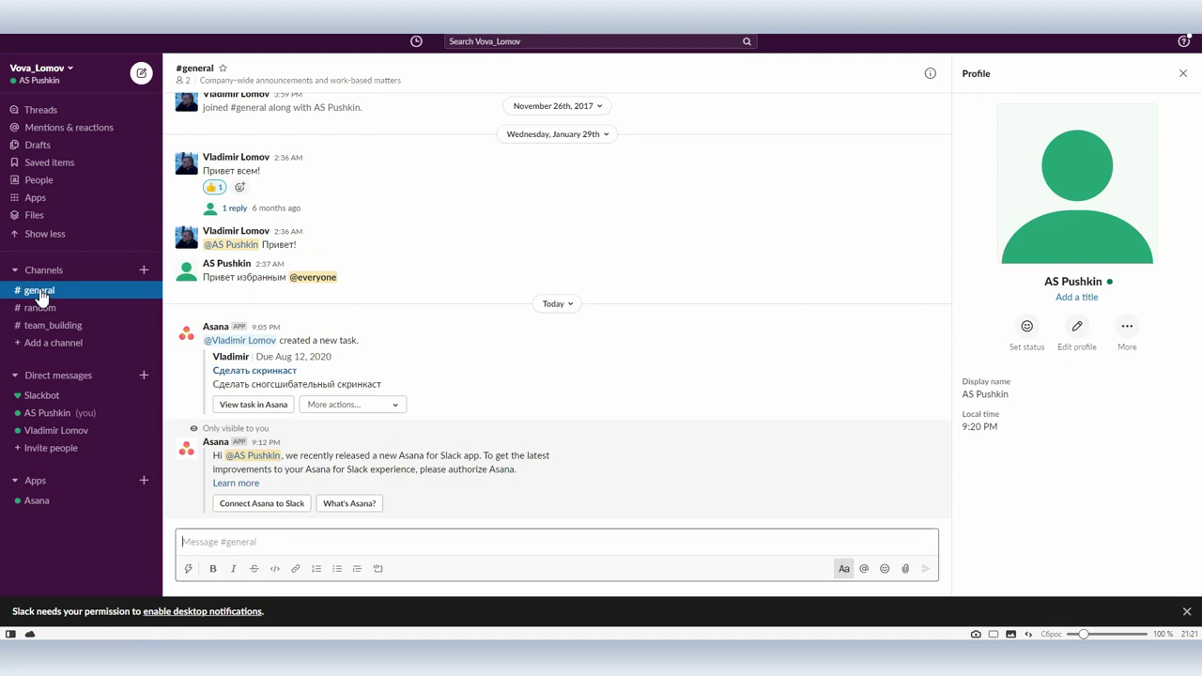
left_click(144, 269)
left_click(187, 314)
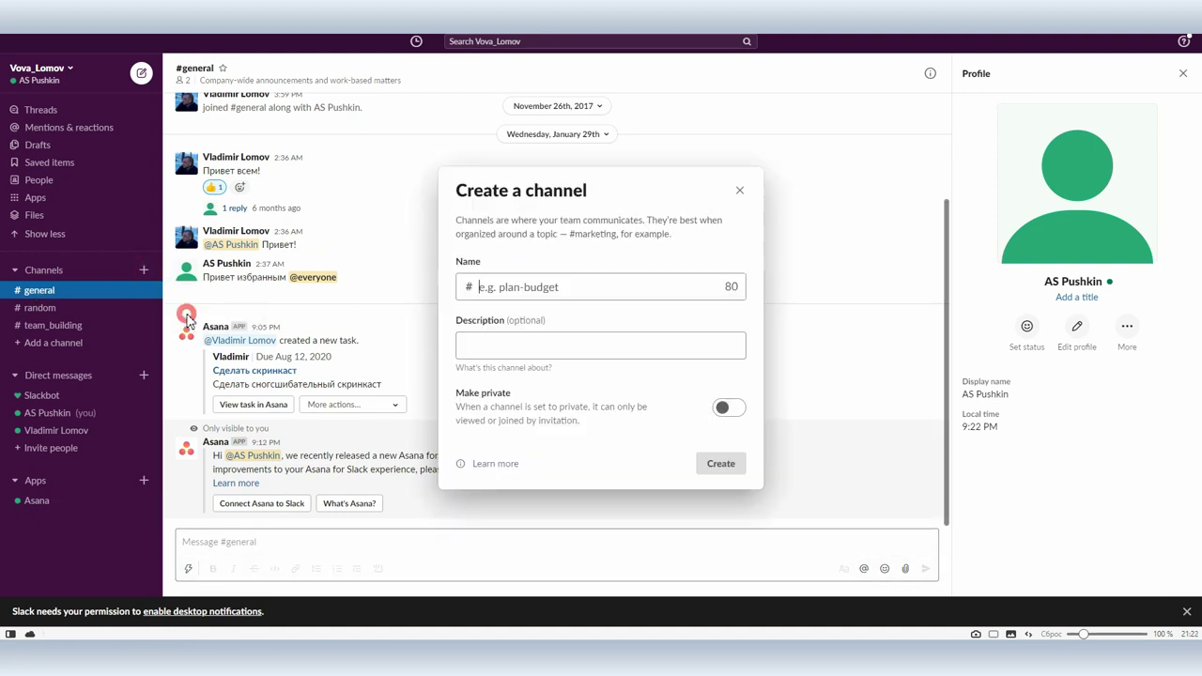
type("задачи_видео")
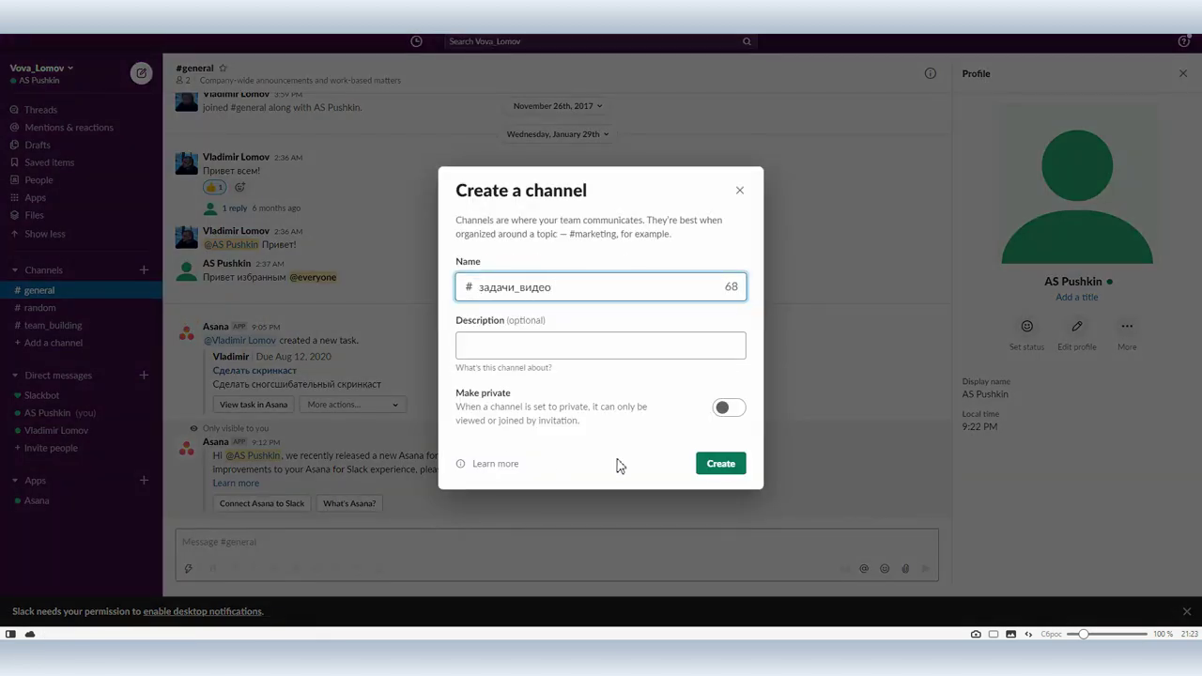
left_click(710, 463)
Step: Add the other workspace member to the #задачи_видео channel
type("vl")
key("Return")
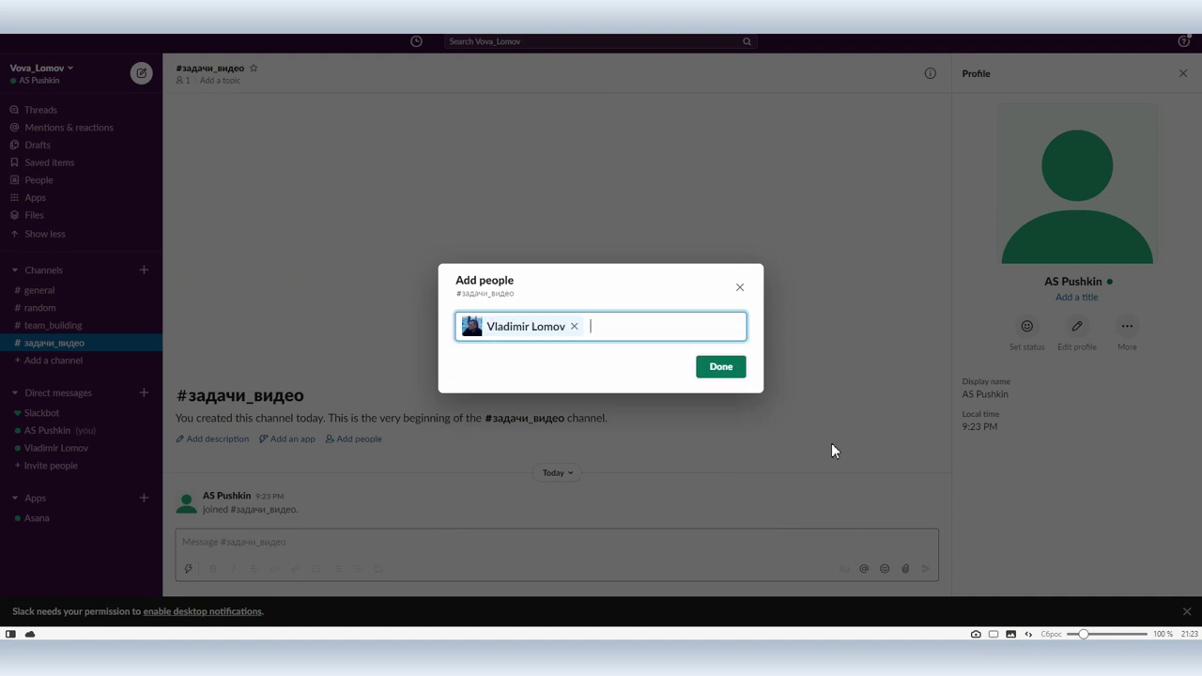
left_click(711, 367)
Step: Request an Asana task from the ended-call message in the other member's direct conversation and allow Asana into that conversation
left_click(53, 448)
left_click(277, 542)
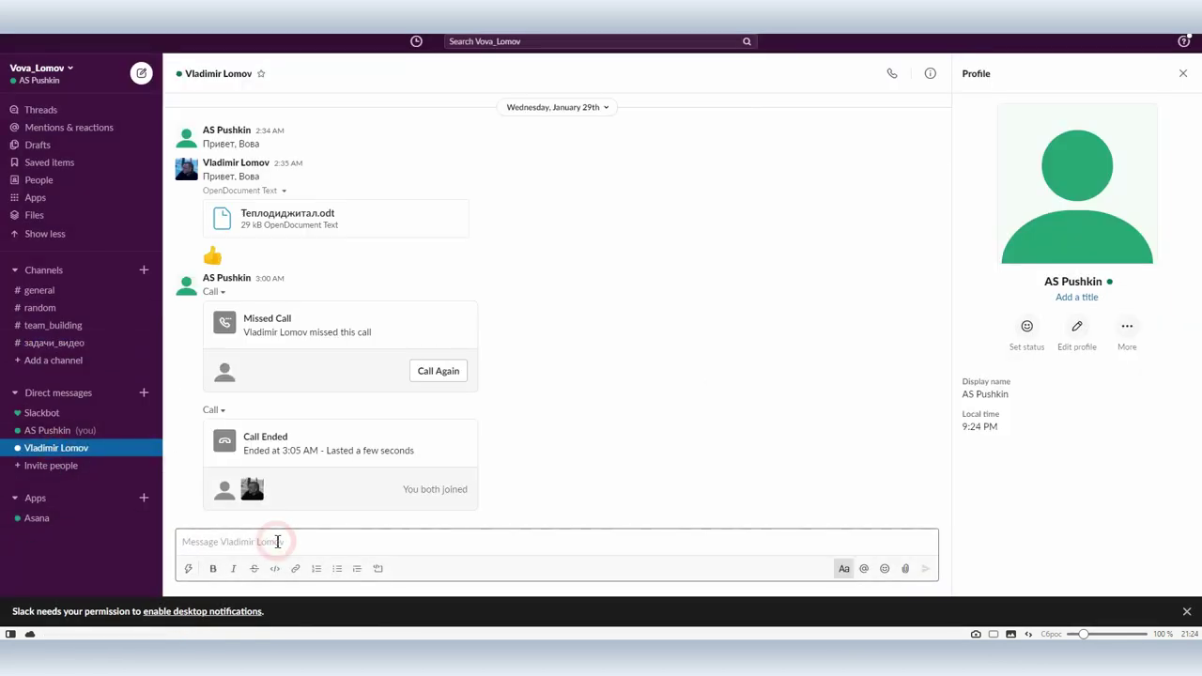
left_click(928, 394)
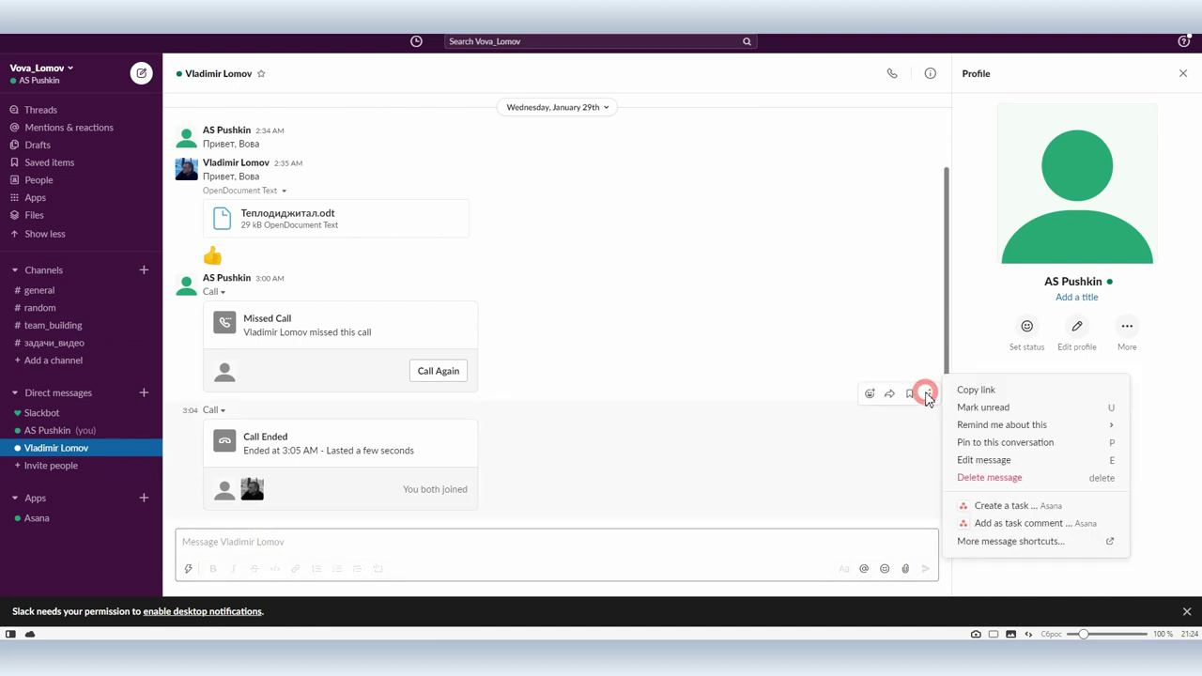
left_click(1010, 507)
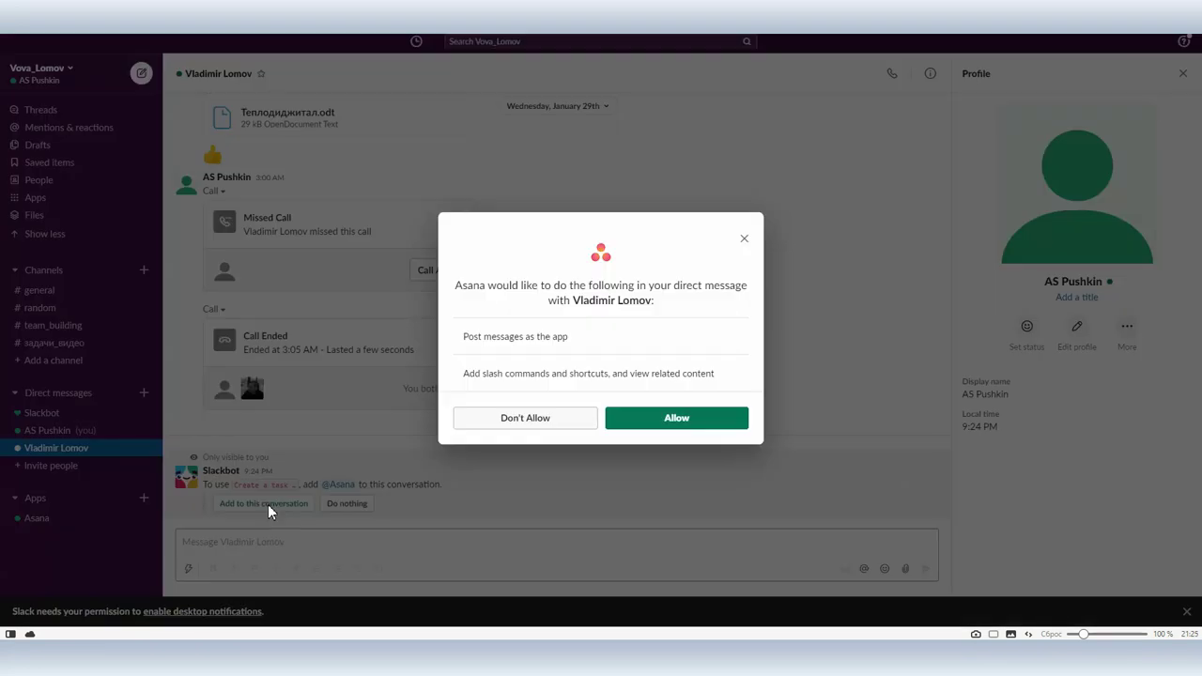
left_click(688, 419)
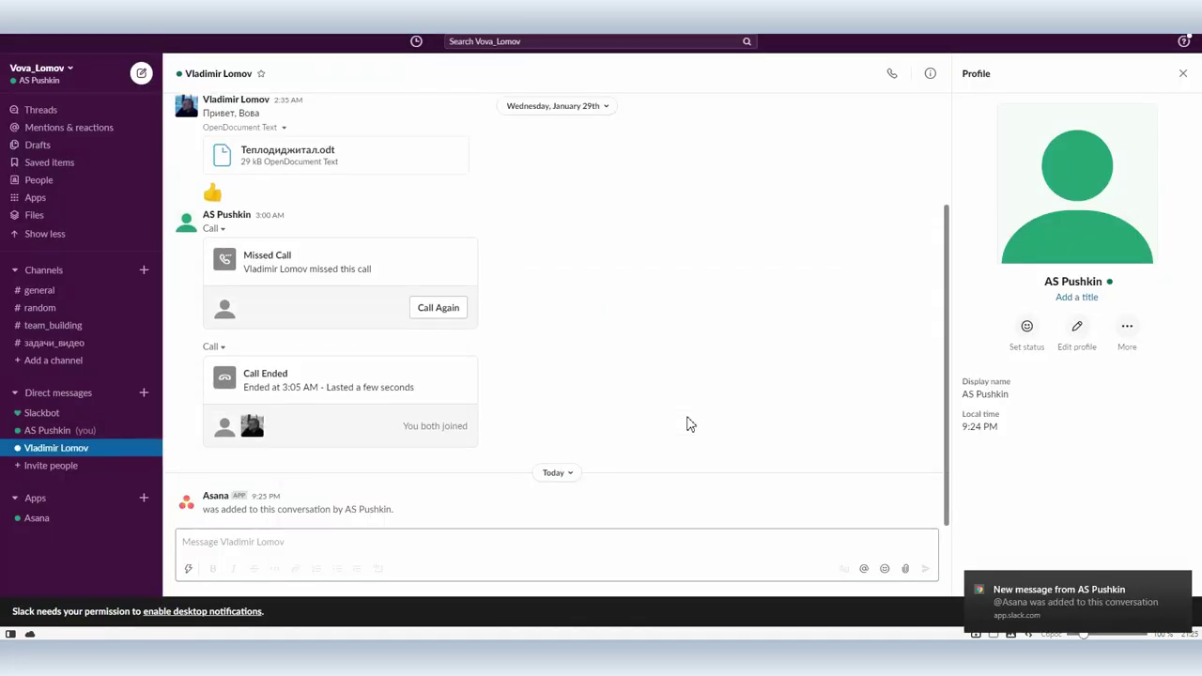
Step: Start an Asana task from the ended-call message, named "Задание тебе", assigned to the other member and due Mon, Aug 10, 2020
left_click(929, 330)
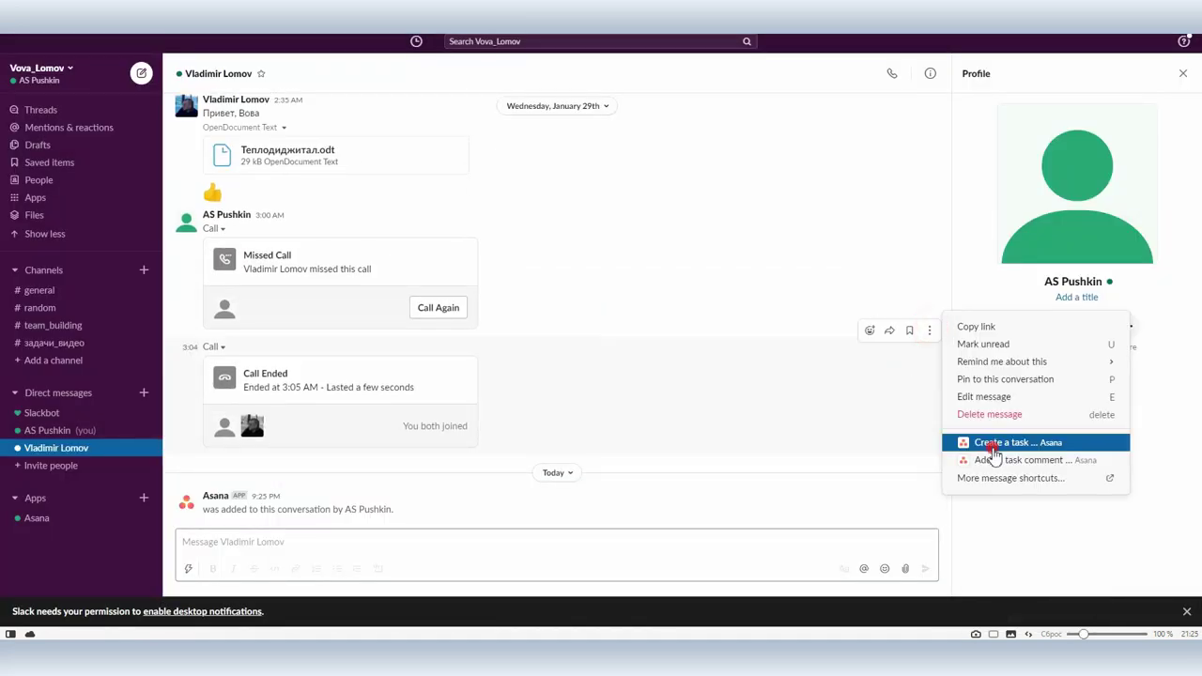
left_click(993, 445)
type("3")
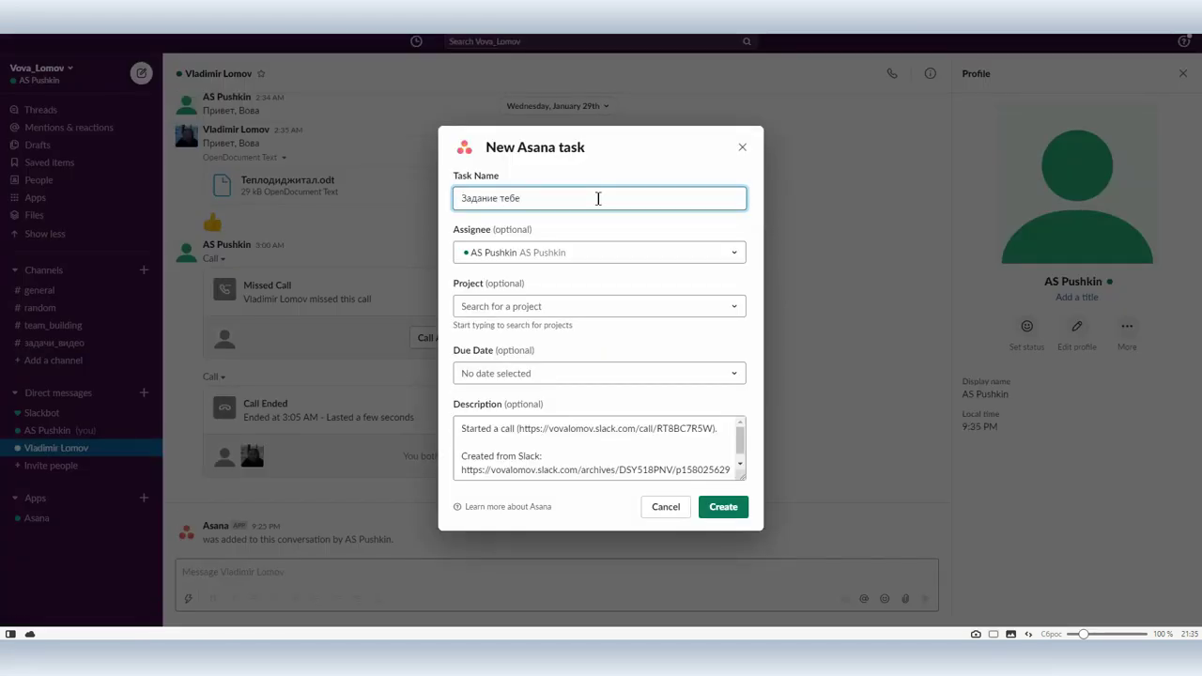
left_click(591, 252)
left_click(573, 293)
left_click(517, 376)
left_click(496, 456)
Step: Replace the task description with "Важное задание" and create the task
left_click(470, 436)
key("ctrl+a")
key("BackSpace")
type("Важное задание")
left_click(723, 507)
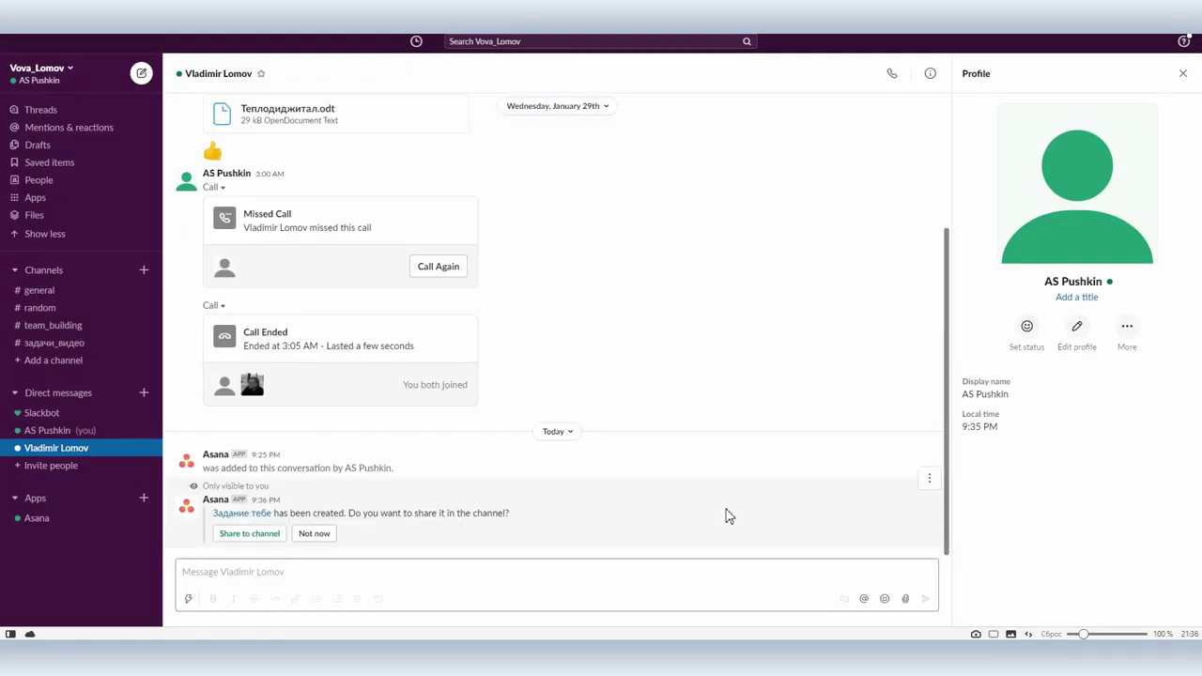
Step: Share the new task to the conversation by making it public, and like it
left_click(239, 533)
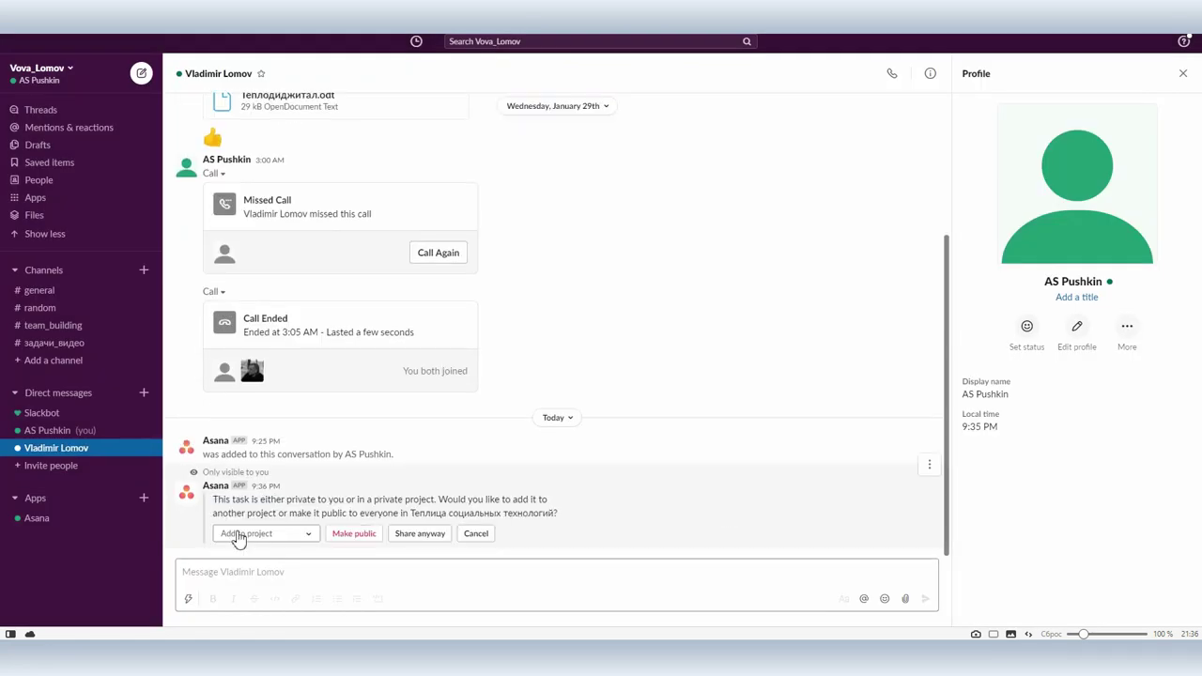
left_click(349, 539)
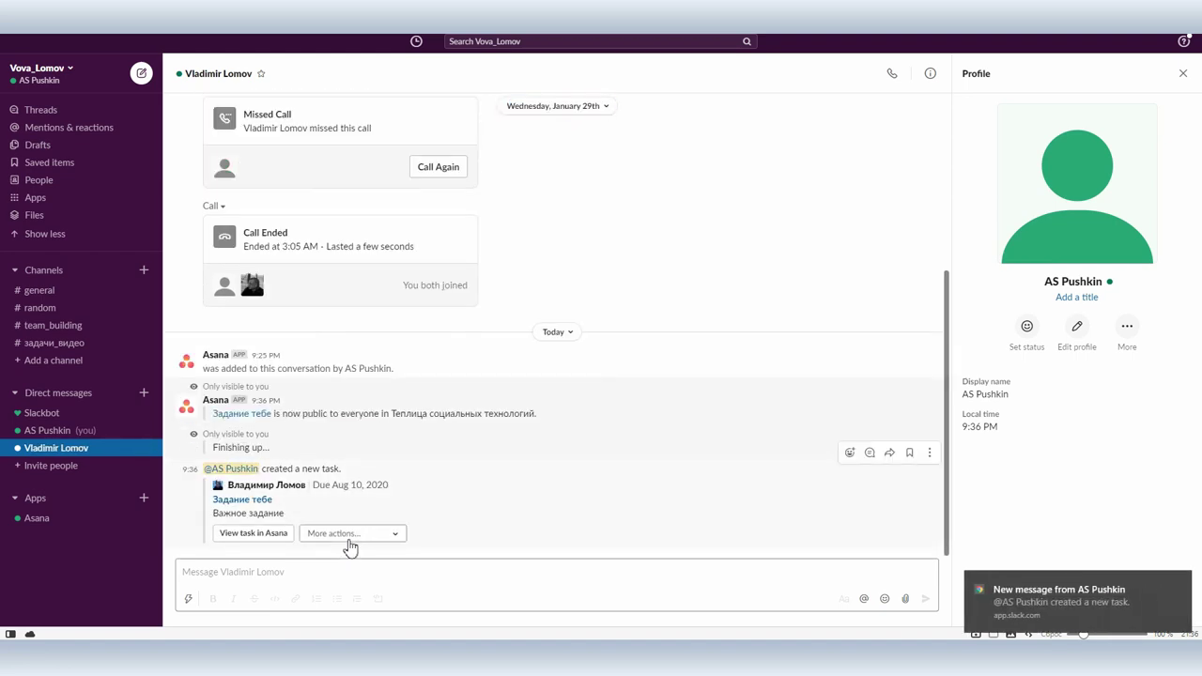
left_click(348, 540)
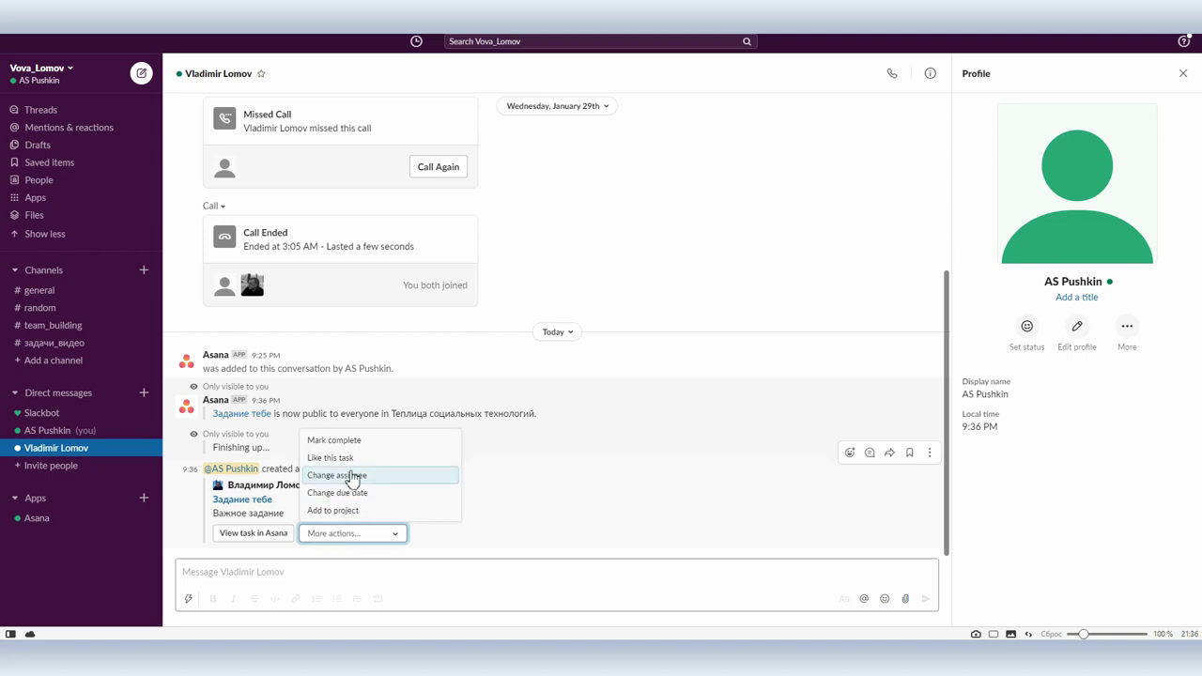
left_click(350, 460)
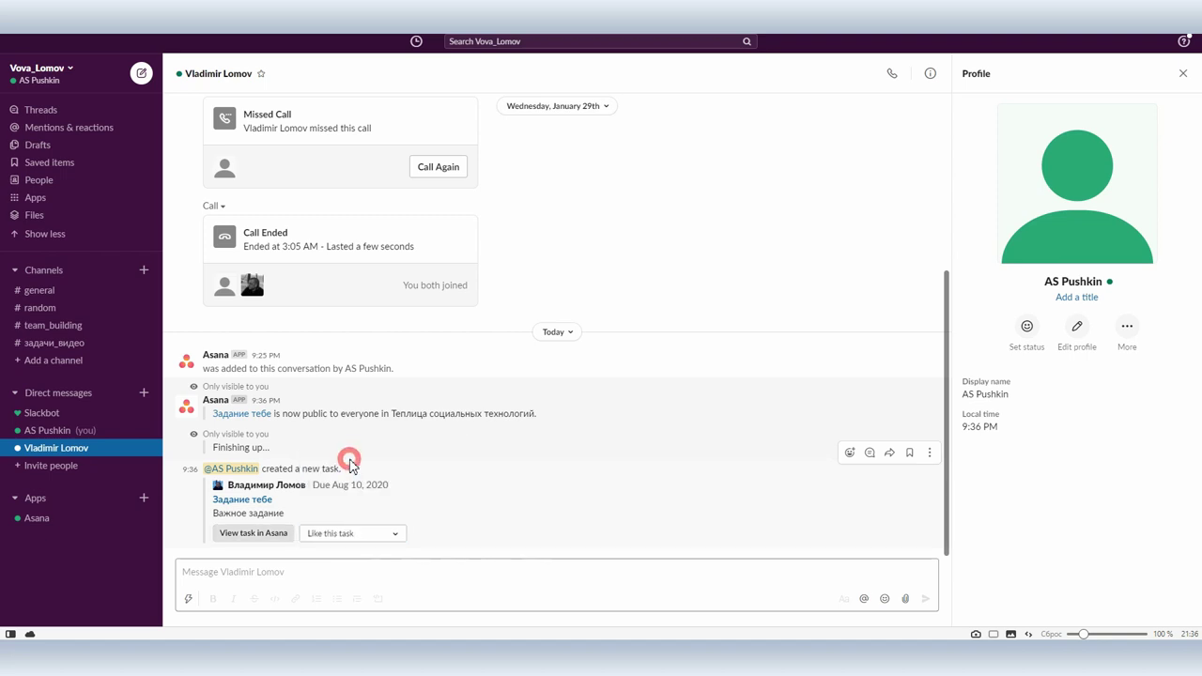
Step: Change the due date of the task "Задание тебе" to Aug 17, 2020
left_click(354, 513)
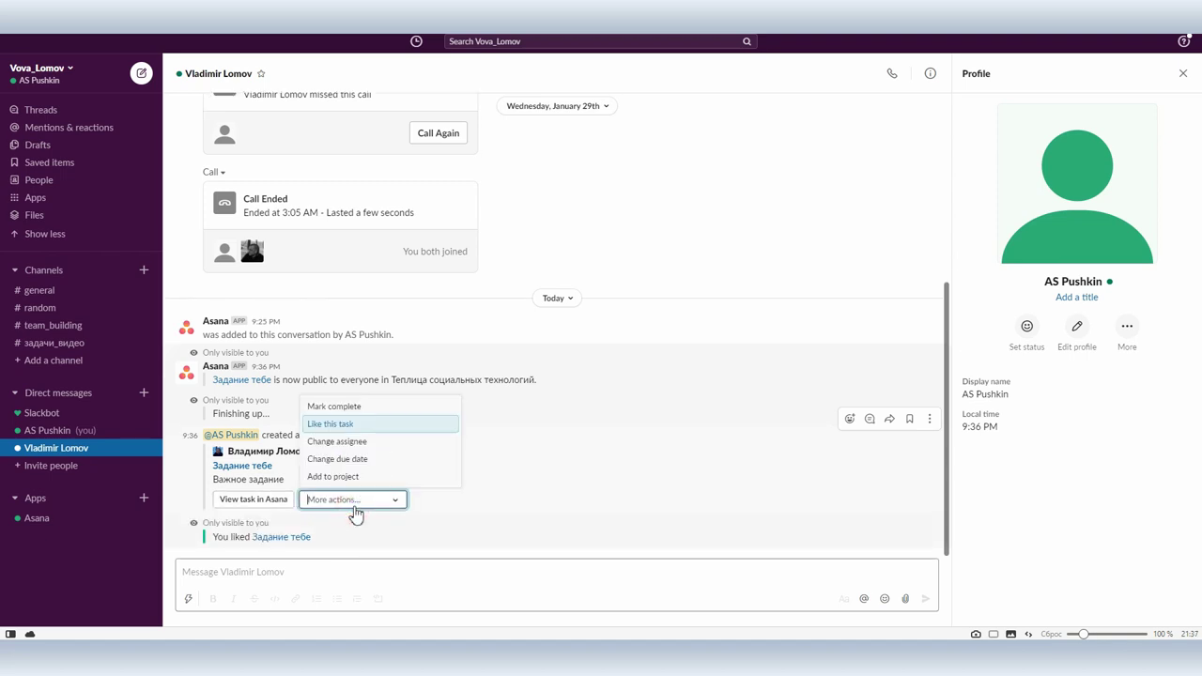
left_click(353, 467)
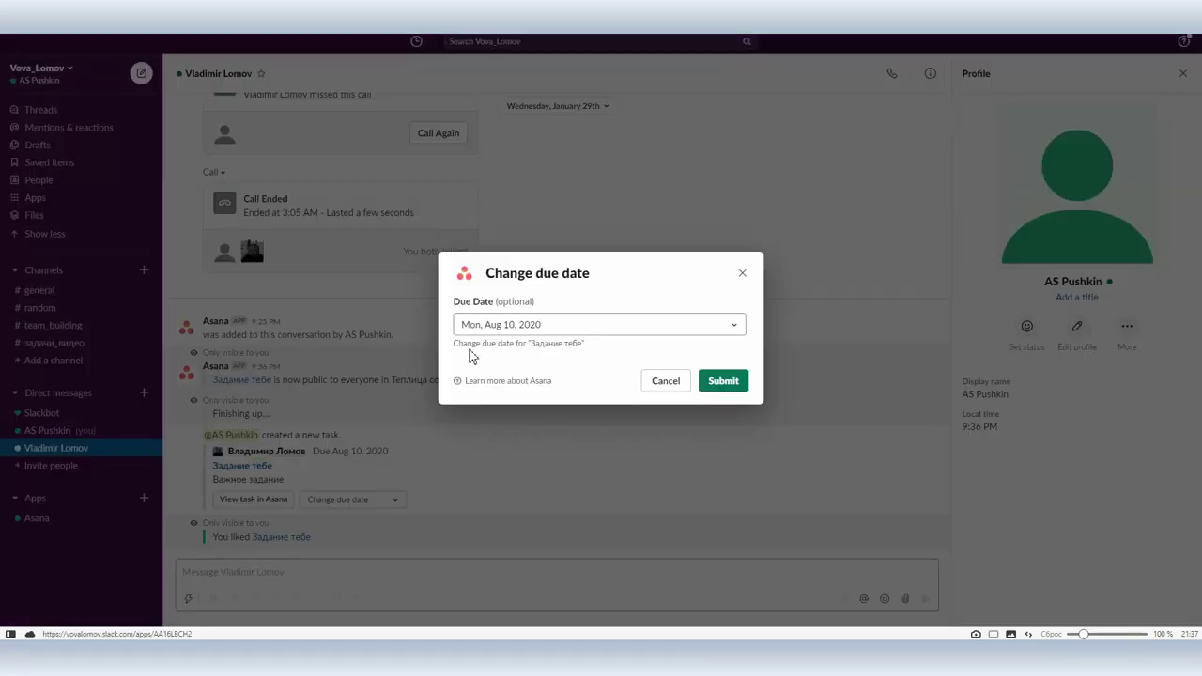
left_click(472, 323)
left_click(472, 418)
left_click(722, 380)
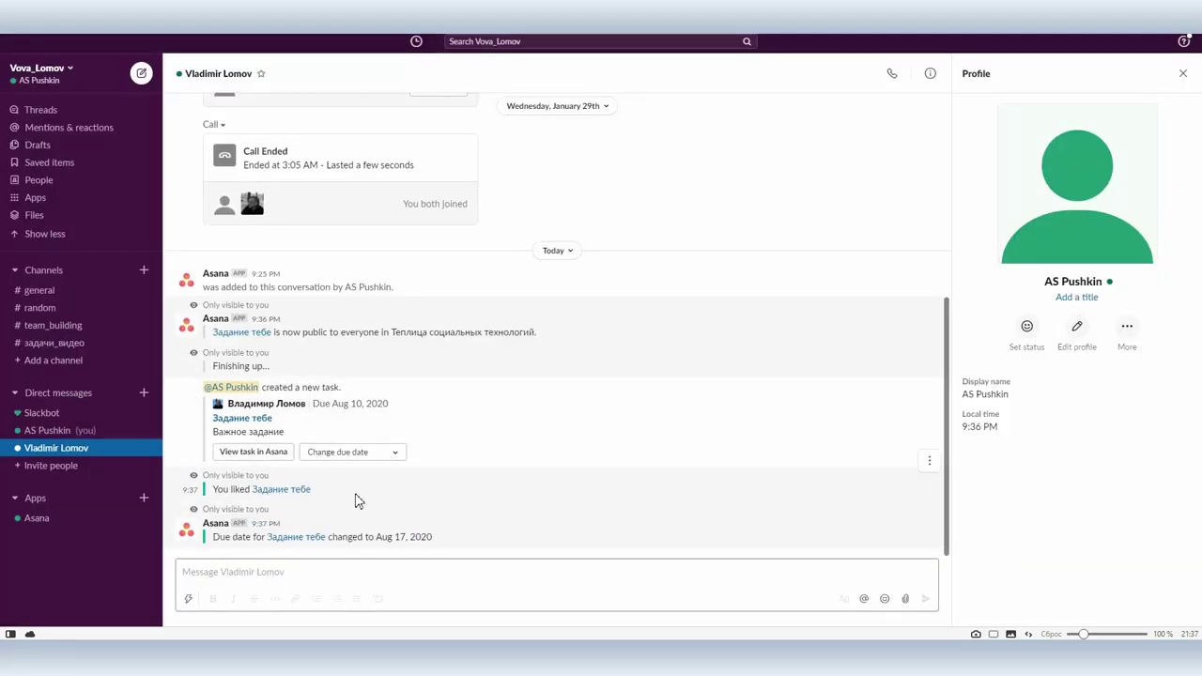
left_click(349, 451)
left_click(544, 508)
left_click(31, 517)
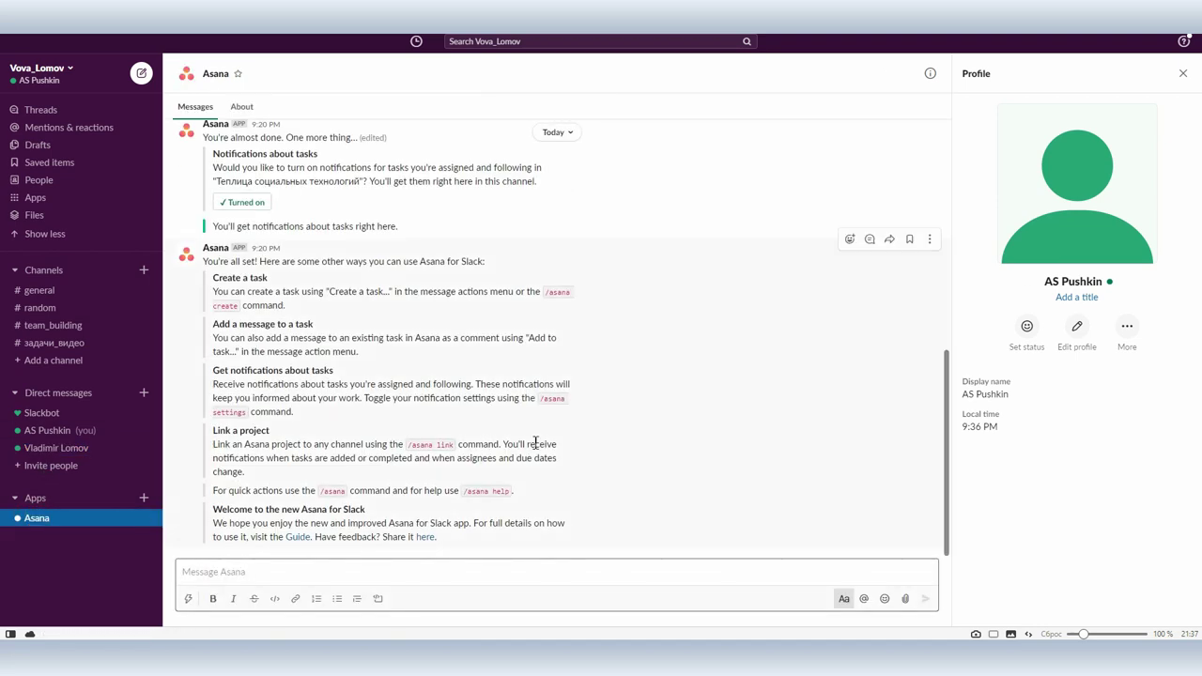
left_click(41, 342)
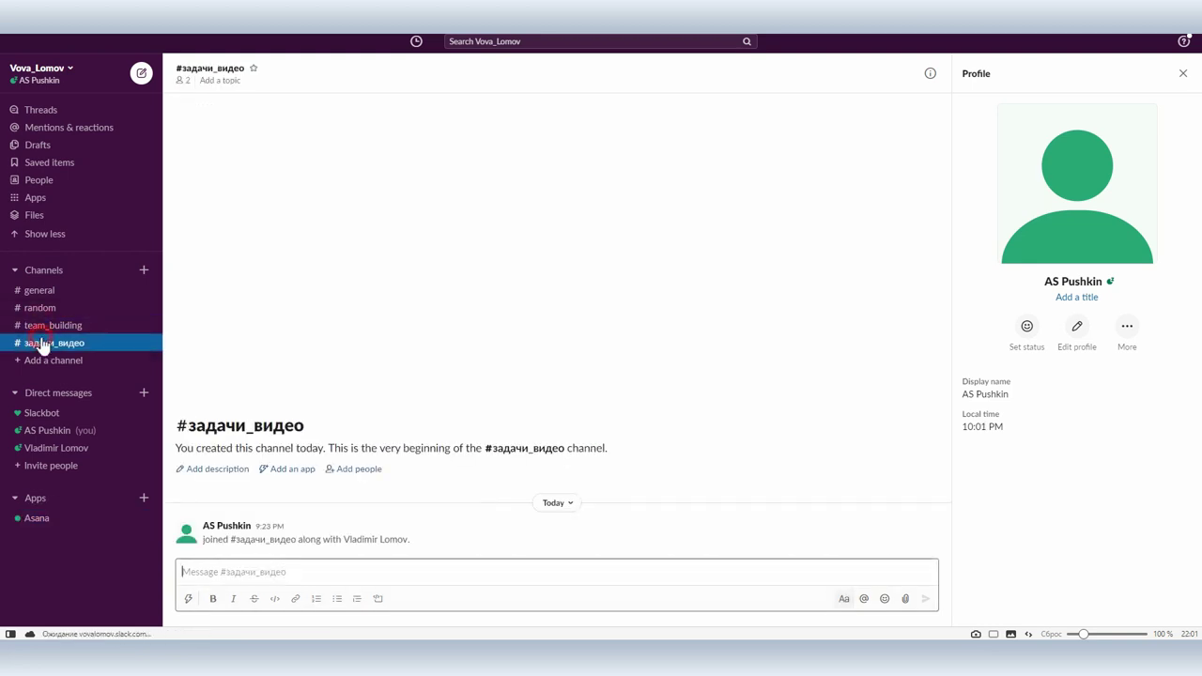
left_click(61, 449)
scroll(930, 155, "up", 4)
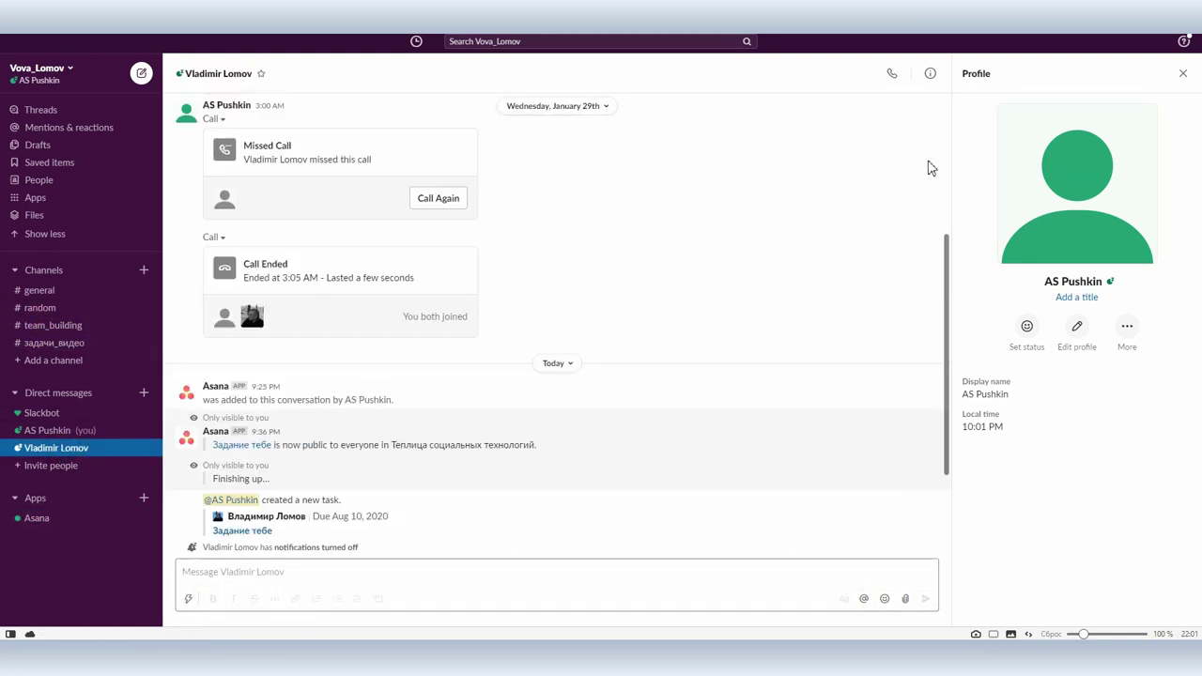
left_click(929, 159)
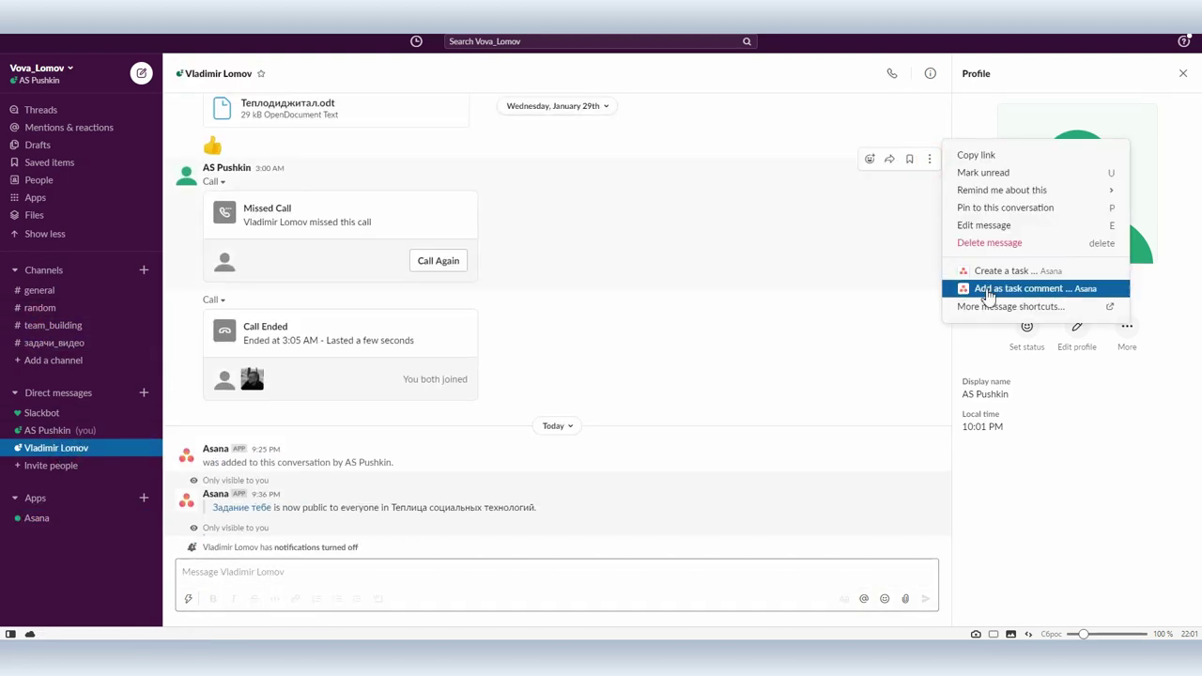
Step: Post the message "Комментарий" in the personal direct-message space
left_click(87, 433)
left_click(82, 435)
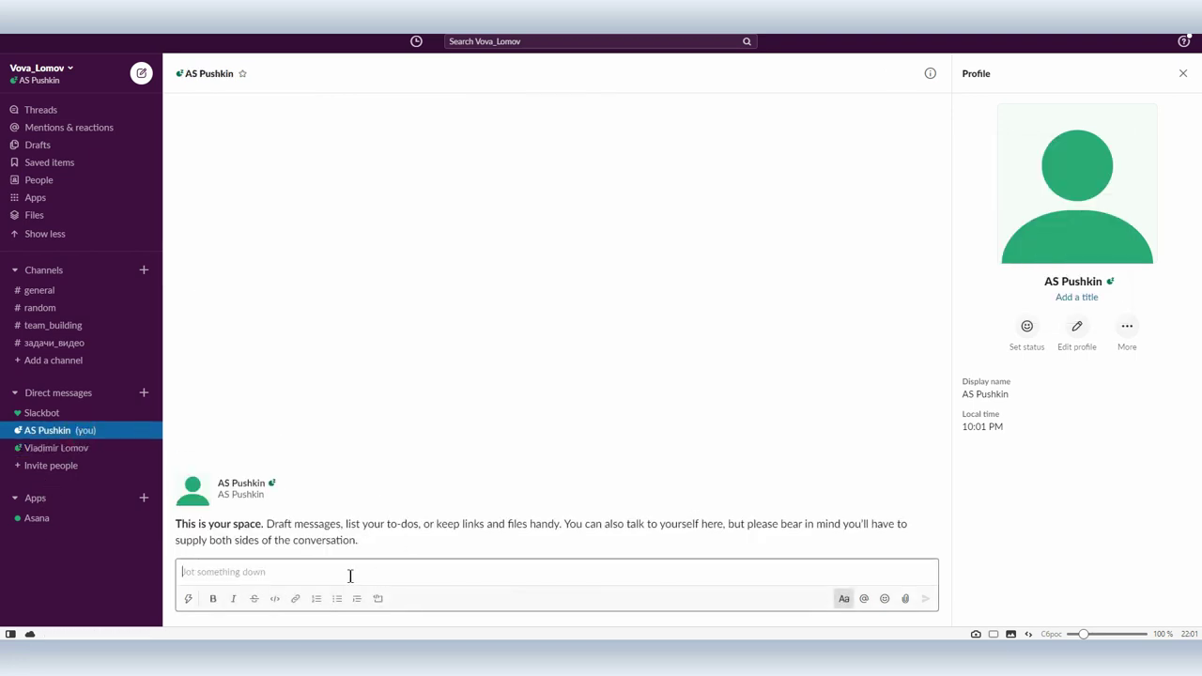
type("Комментарий")
key("Return")
Step: Request adding the "Комментарий" message as an Asana task comment and allow Asana into the personal space
left_click(928, 517)
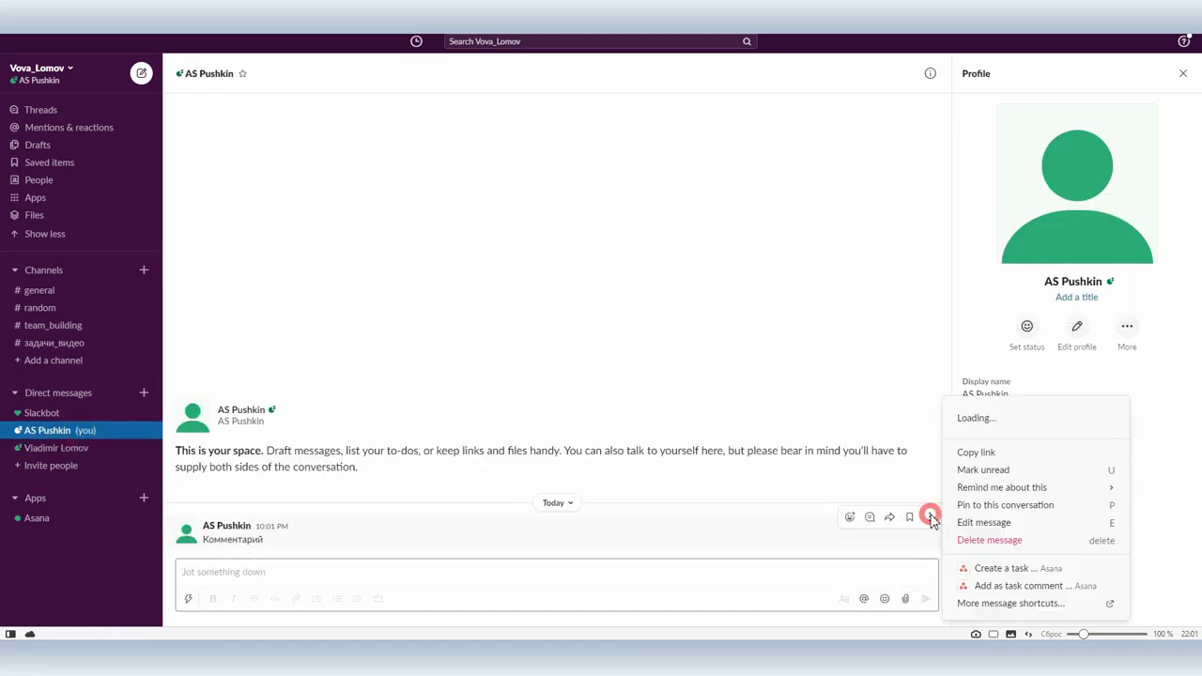
left_click(986, 585)
left_click(265, 533)
left_click(646, 413)
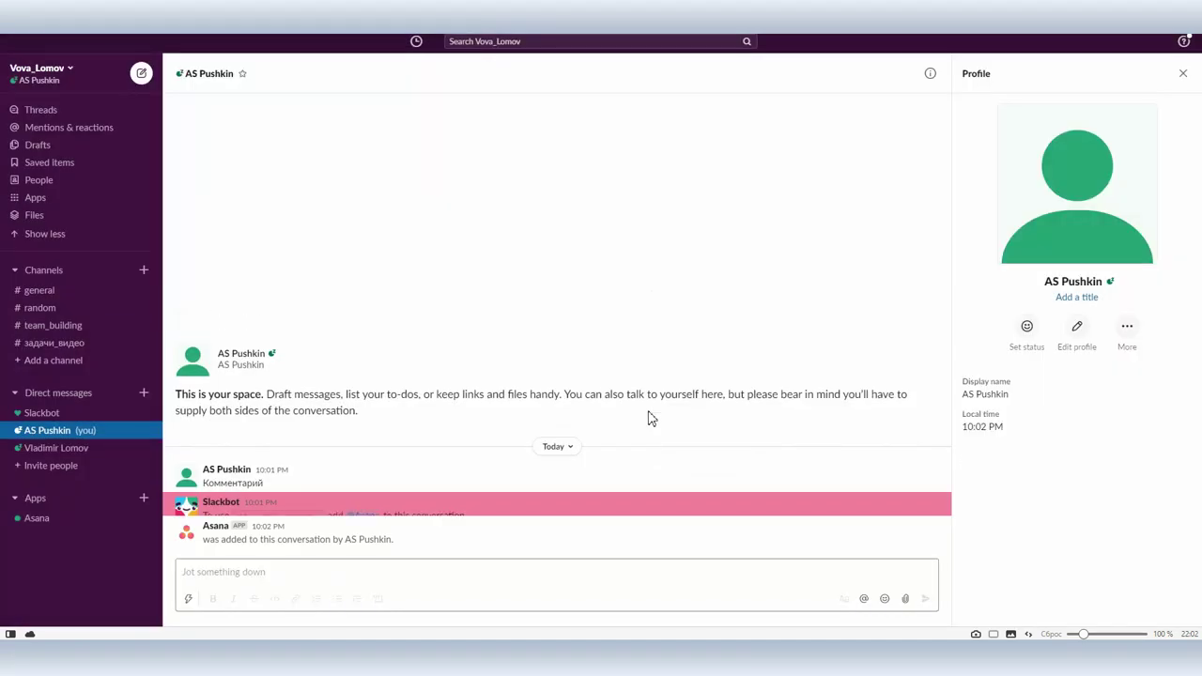
Step: Add the "Комментарий" message to the task "Задание тебе" as a comment reading "Первый Комментарий"
left_click(931, 486)
left_click(995, 585)
left_click(552, 289)
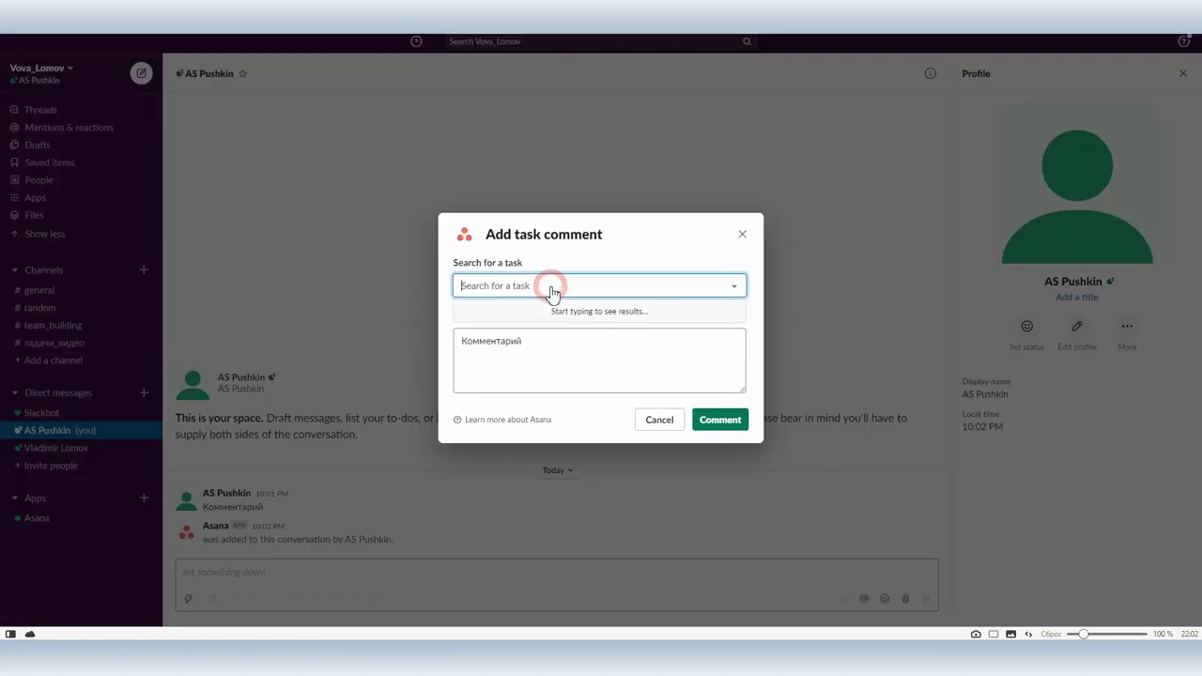
type("зада")
key("Return")
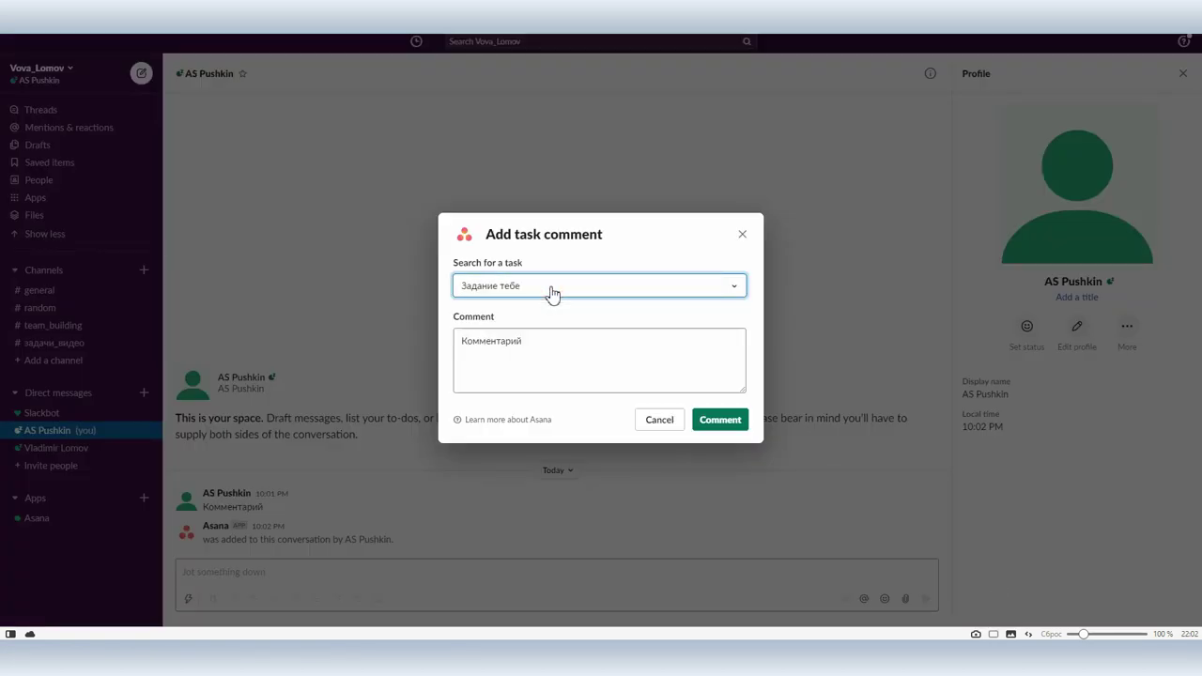
left_click(568, 346)
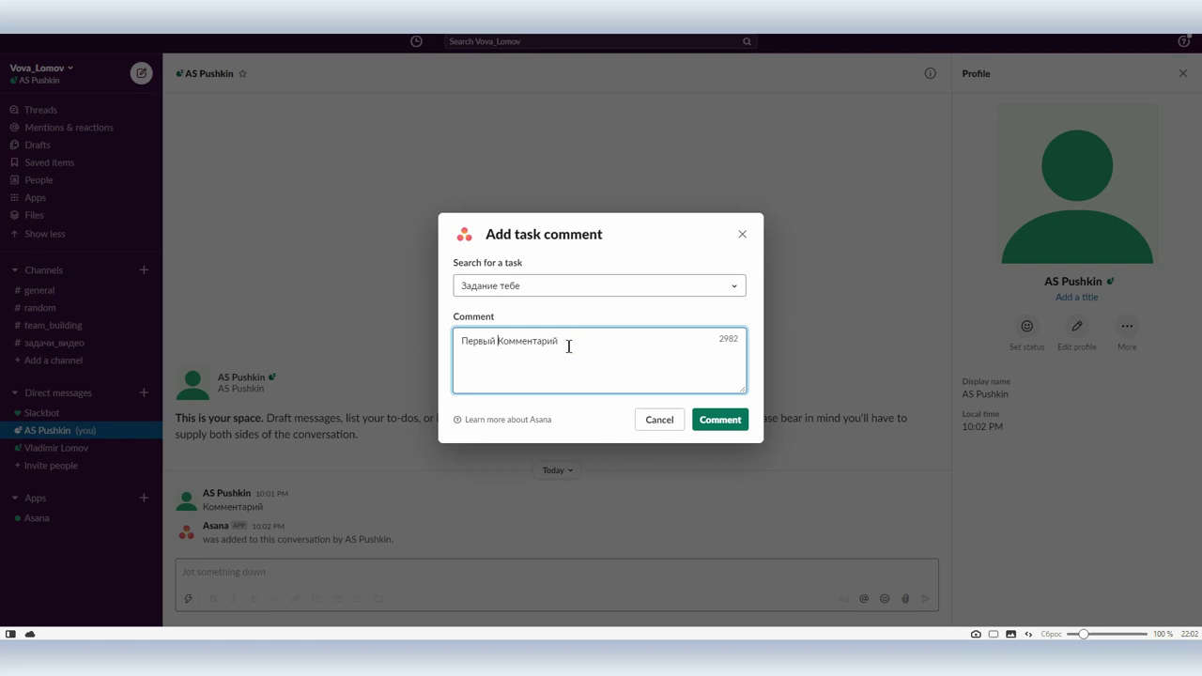
left_click(720, 420)
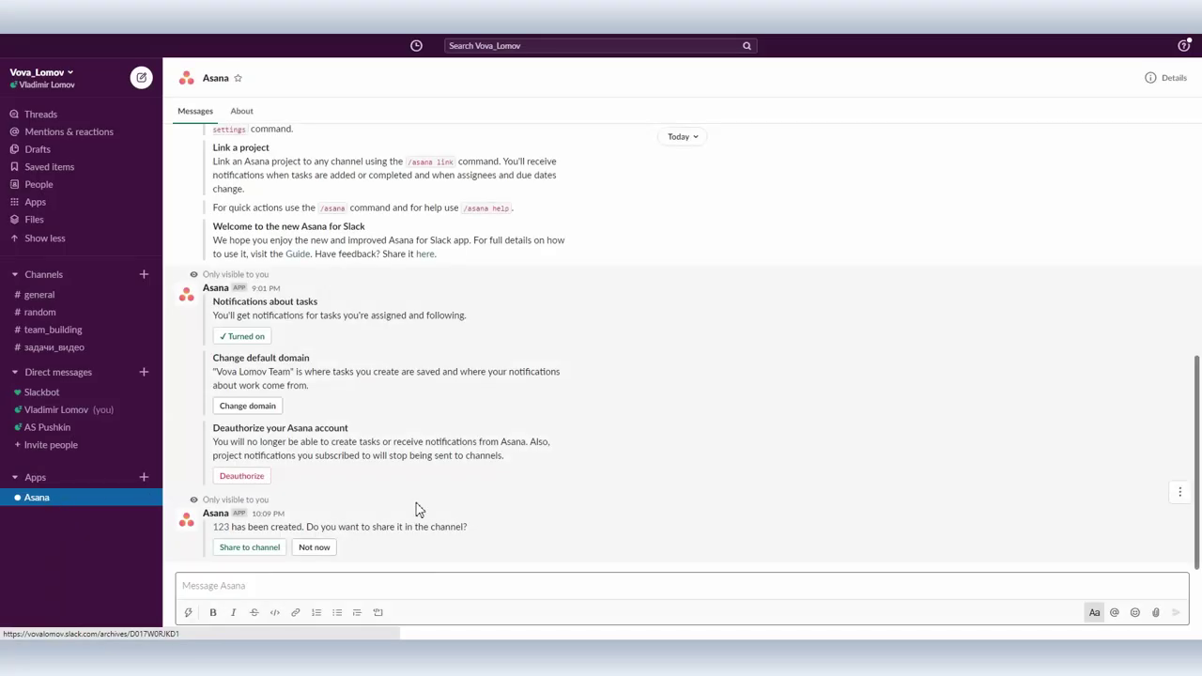
Step: Link the project "Задания по работе" to the Asana direct message with the /asana link slash command
type("/")
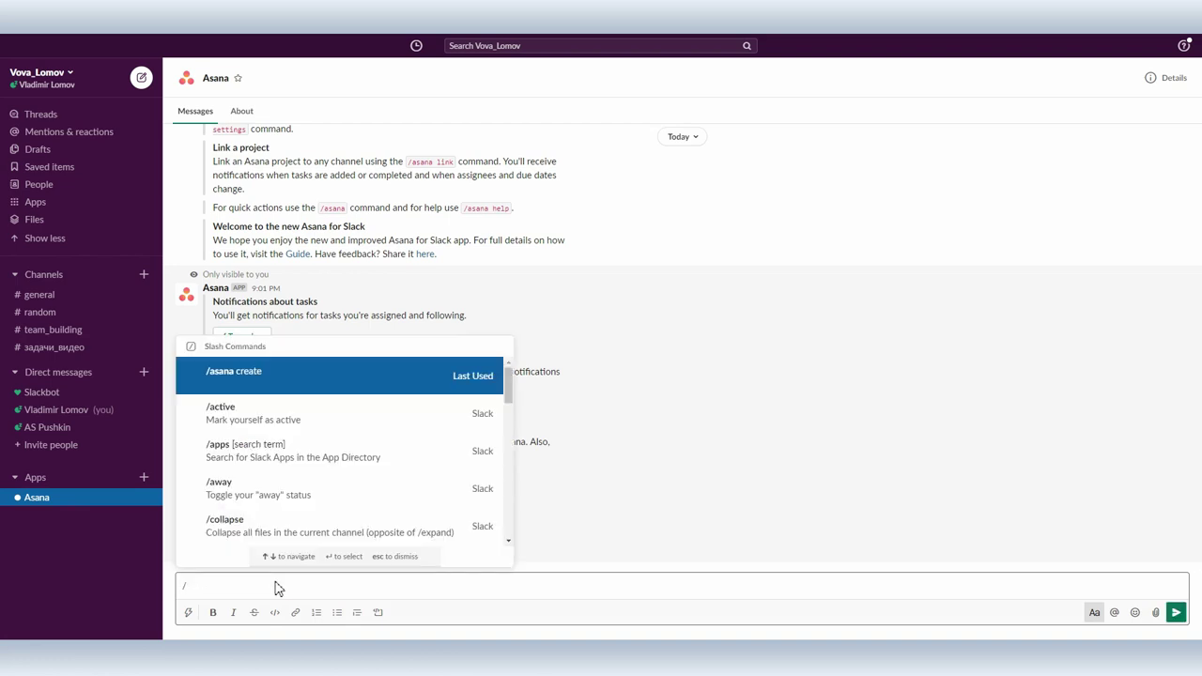
type("asana")
key("Return")
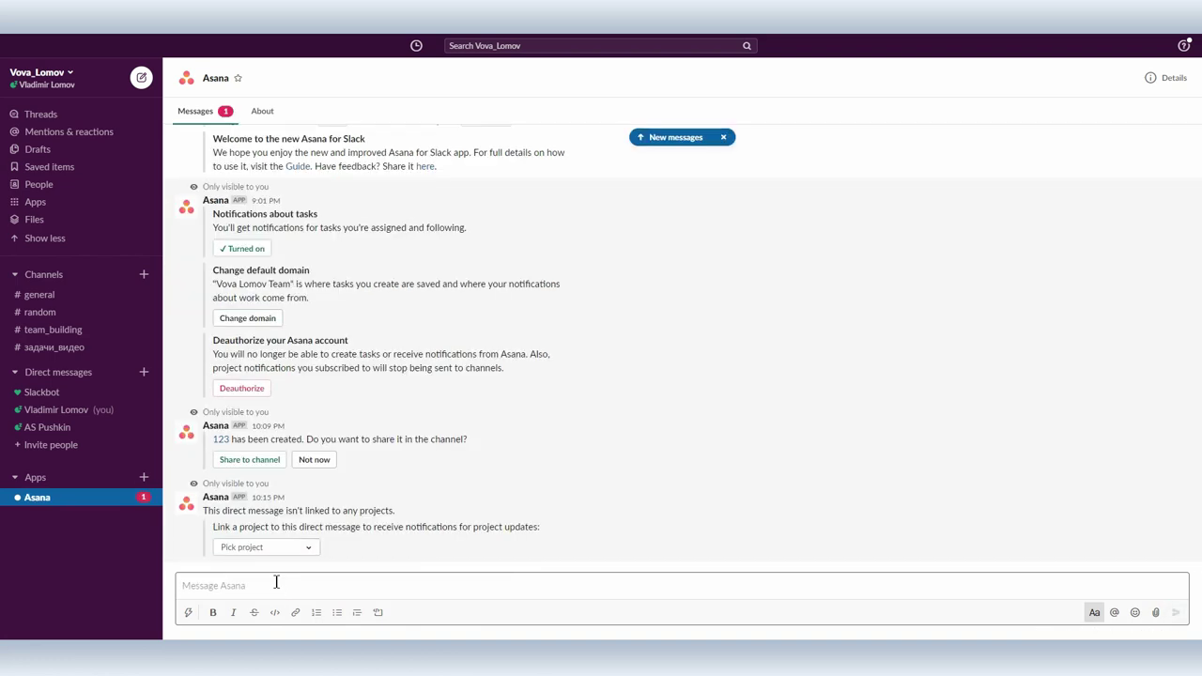
left_click(259, 547)
type("зада")
left_click(259, 527)
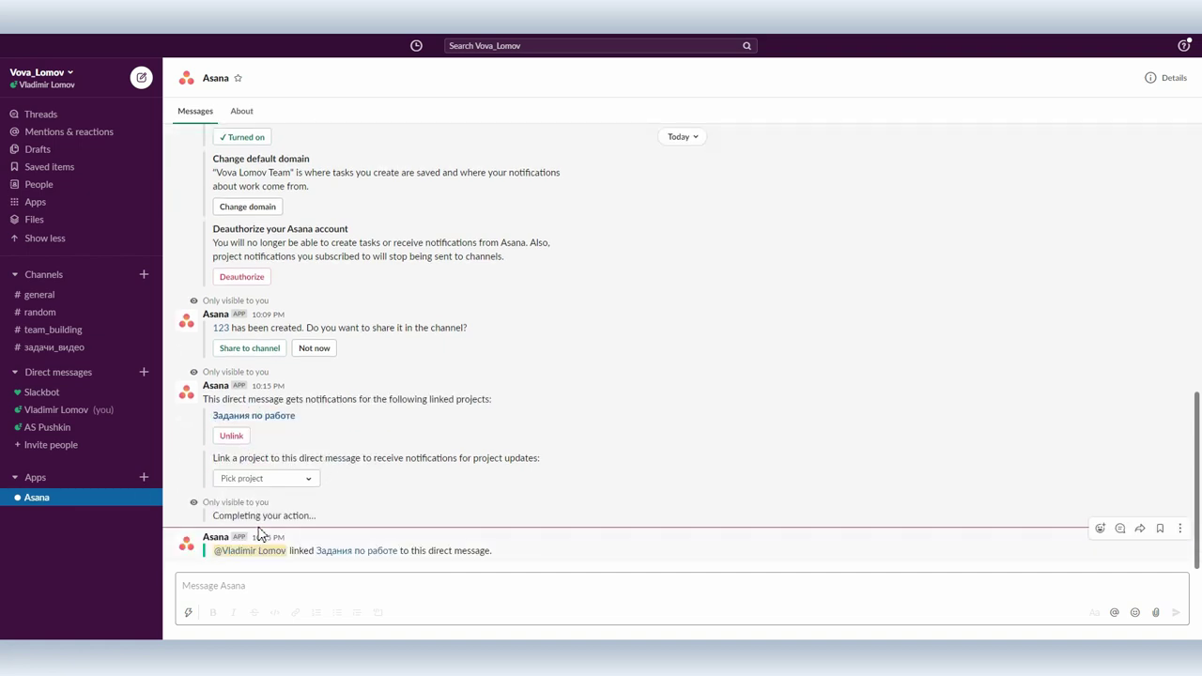
Step: Review the Asana task notifications and start a reply to the latest comment on the task "Последняя задача"
left_click(51, 505)
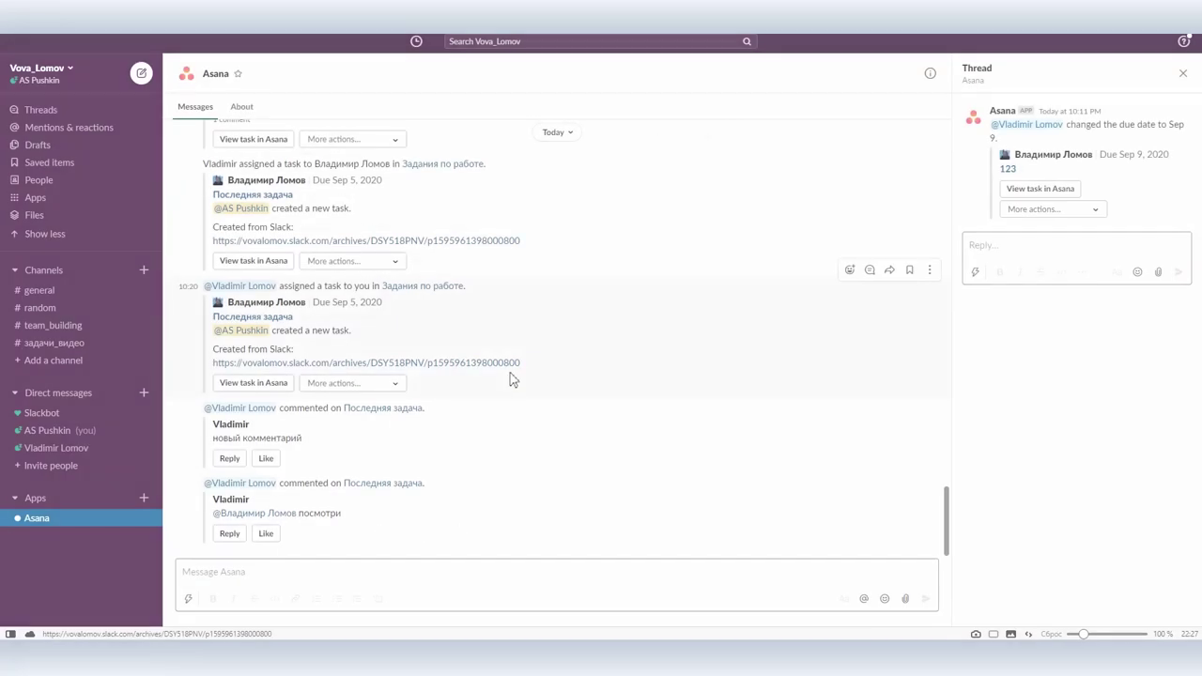
scroll(507, 376, "up", 3)
scroll(500, 374, "up", 5)
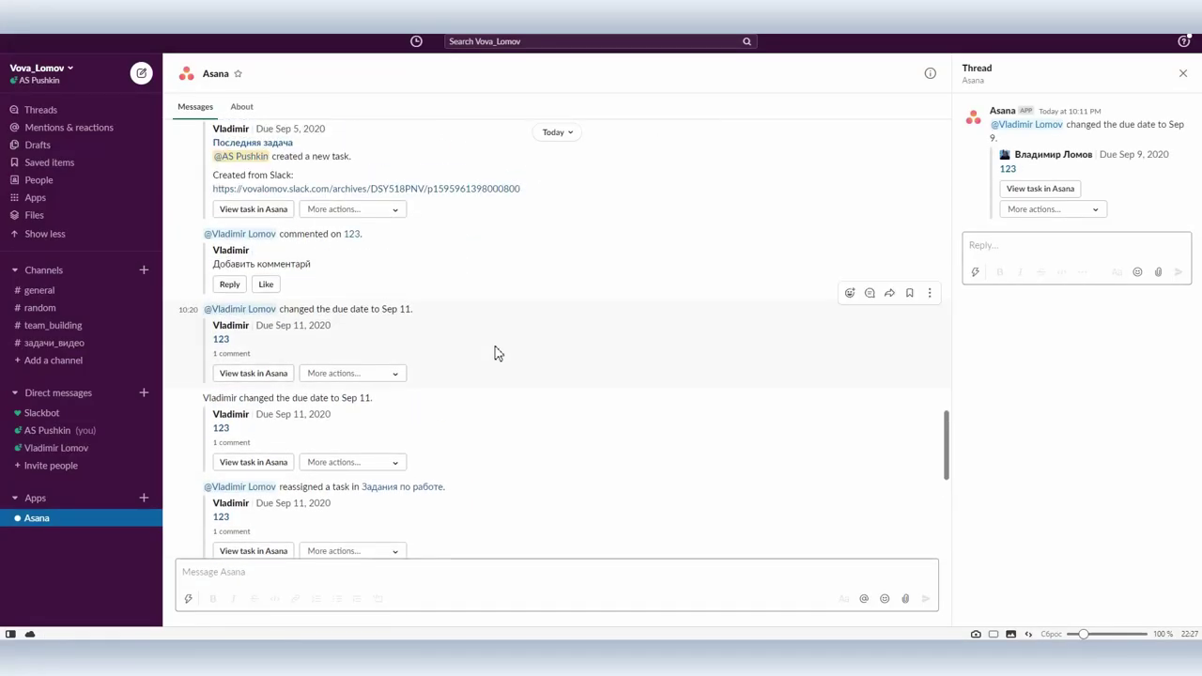
scroll(491, 340, "down", 3)
scroll(491, 340, "down", 10)
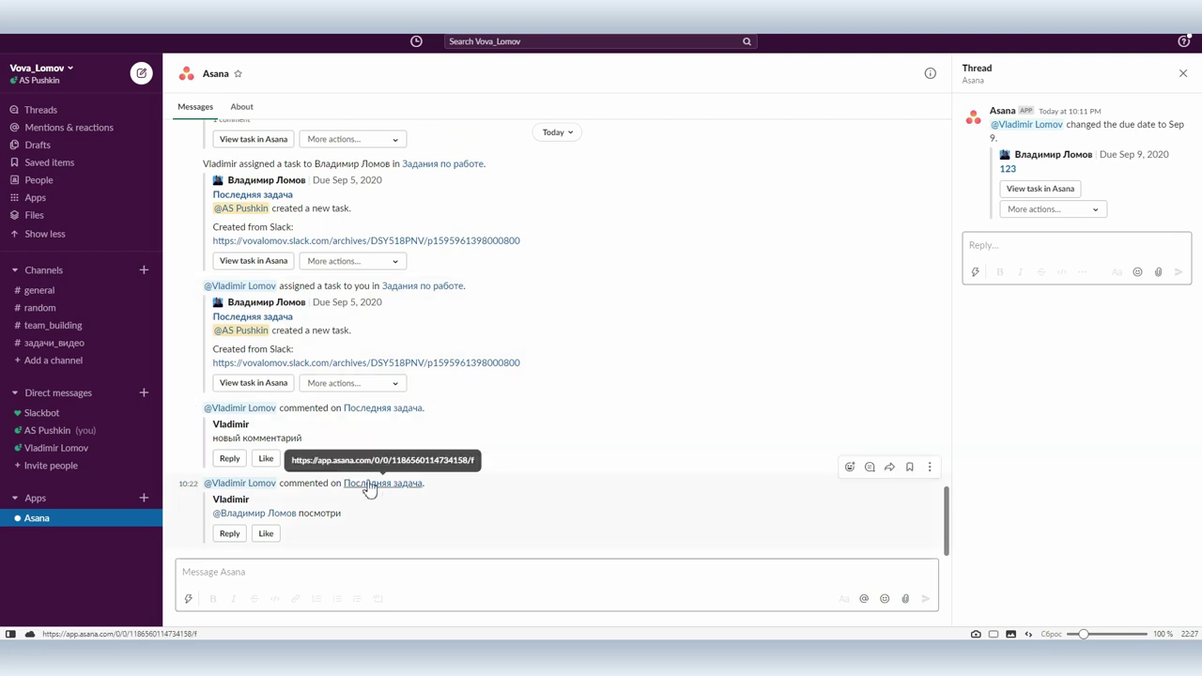
left_click(230, 533)
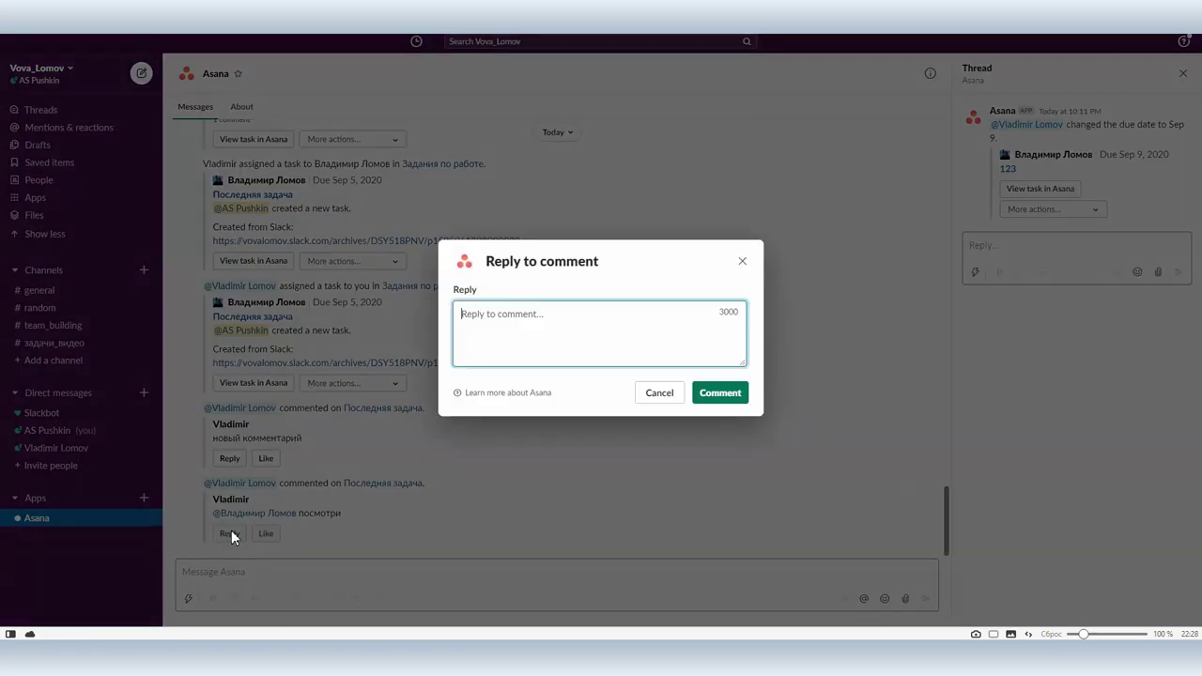